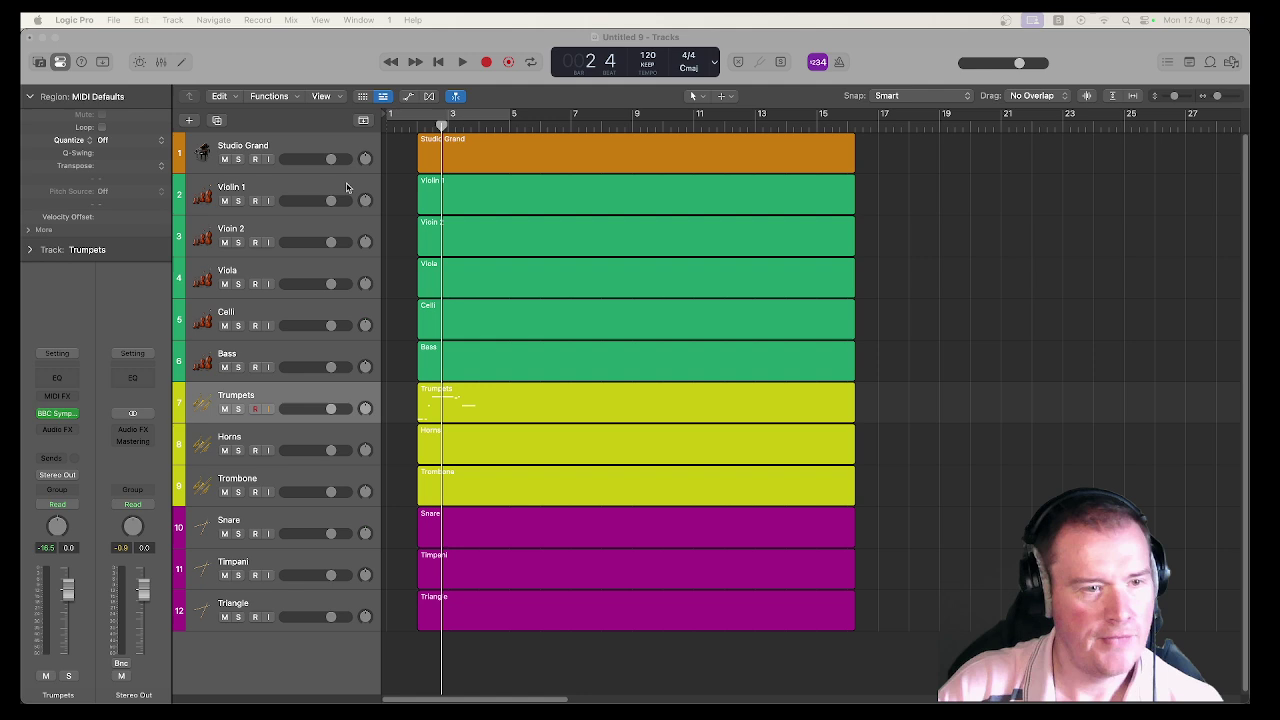
Select tracks 2–6 (Violin 1, Violin 2, Viola, Celli and Bass) as one range.
left_click(347, 187)
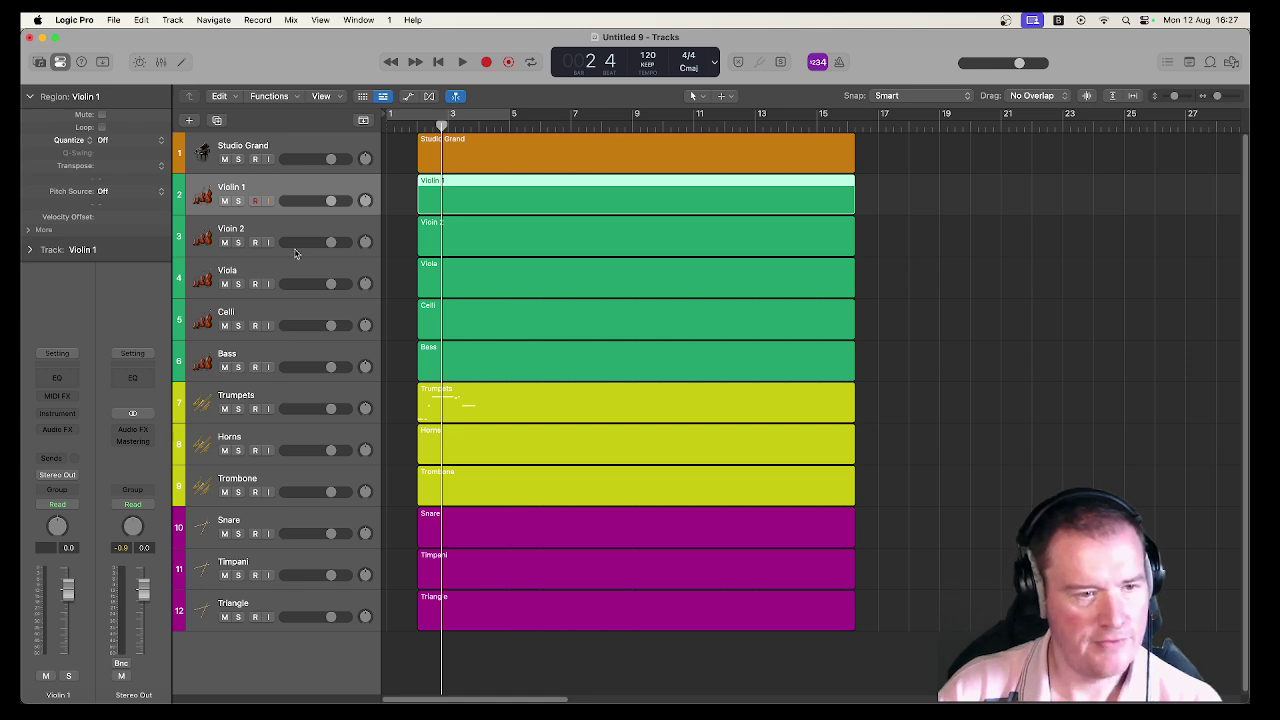
left_click(320, 352, "shift")
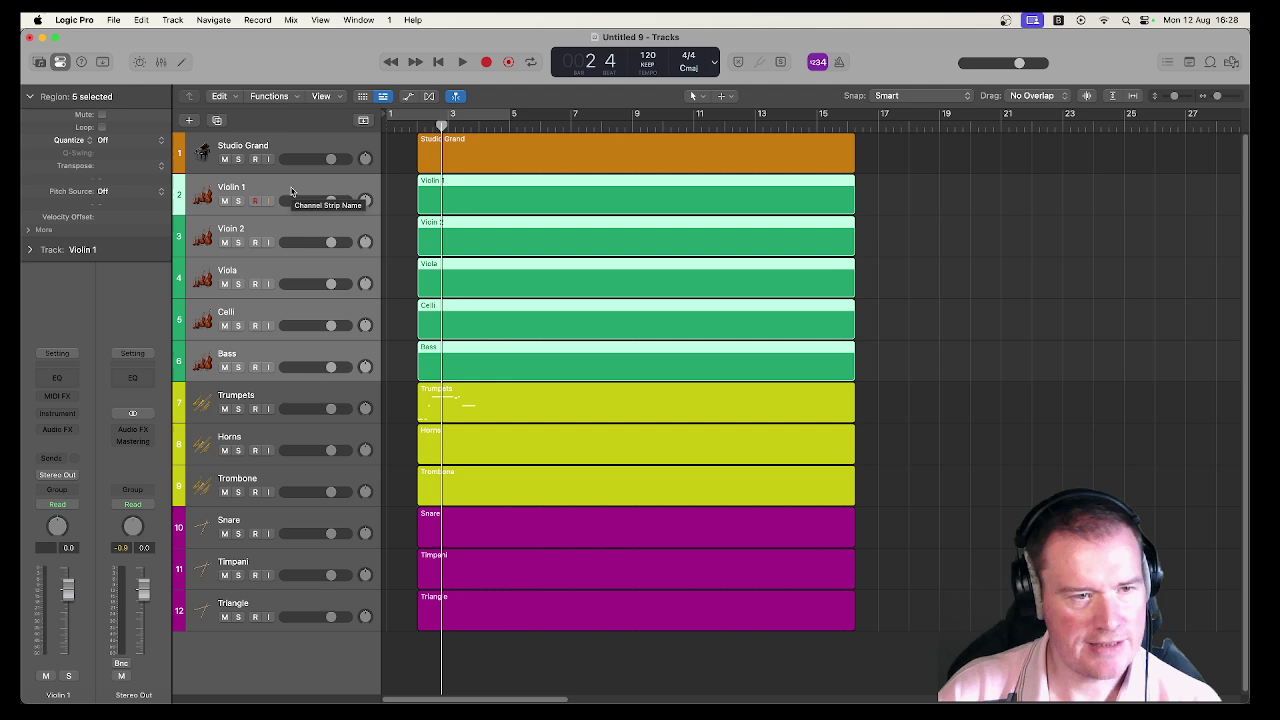
left_click(291, 191)
left_click(300, 358, "shift")
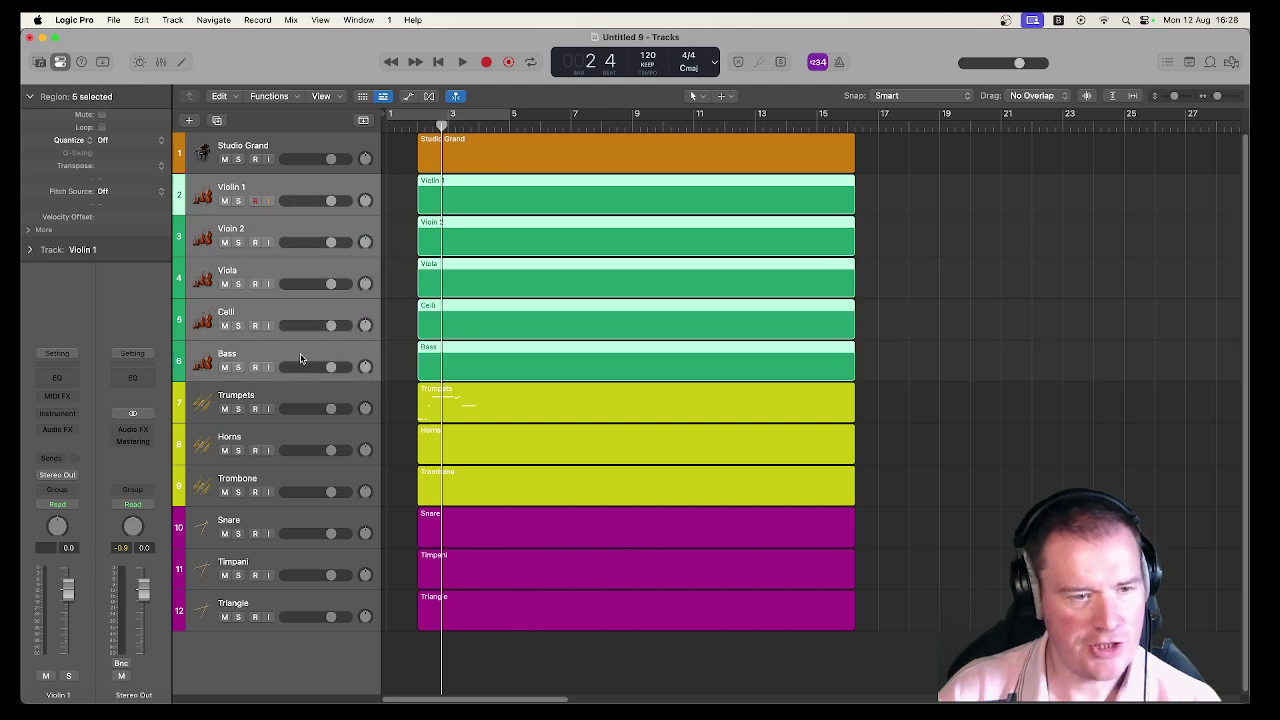
left_click(309, 186)
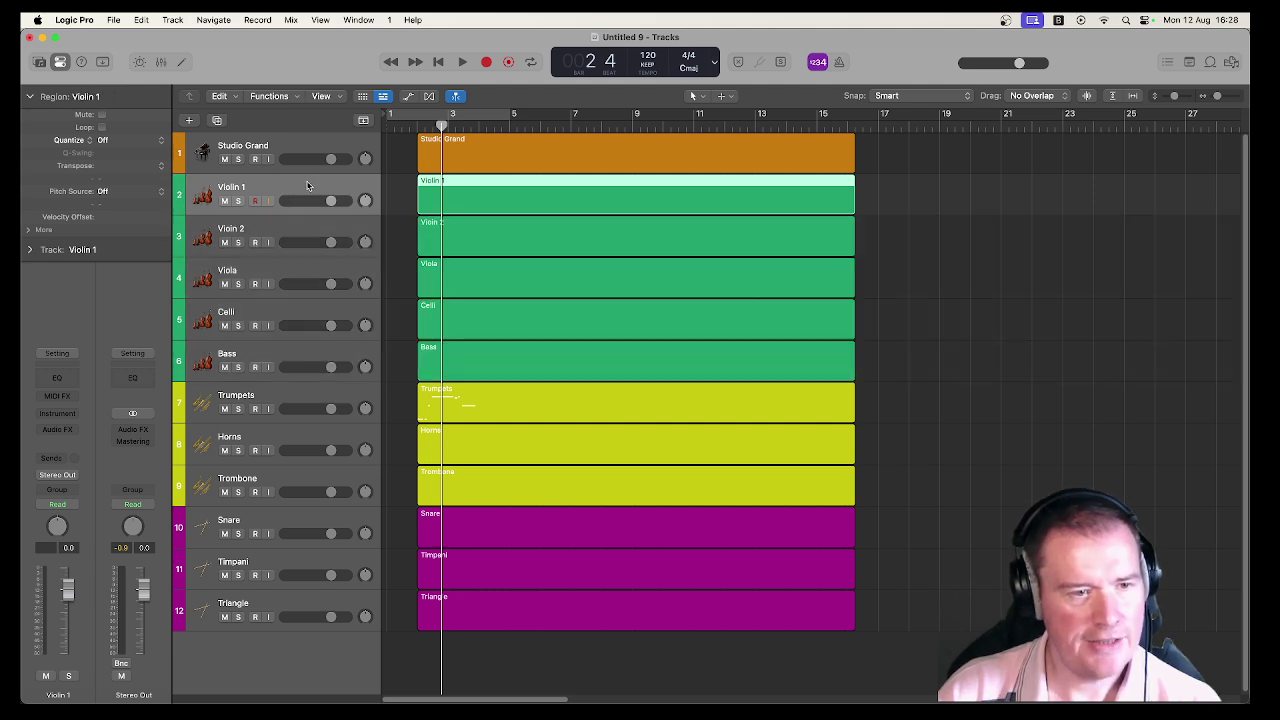
left_click(303, 272, "super")
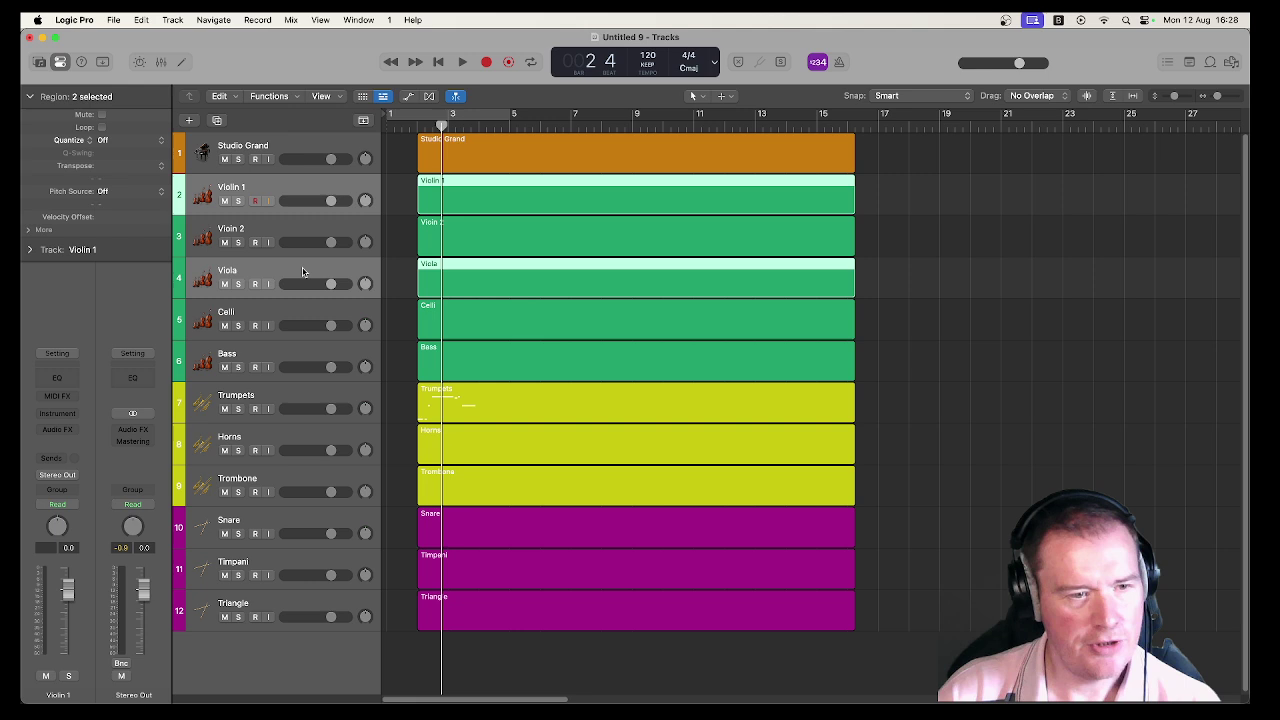
left_click(301, 309, "super")
left_click(301, 304)
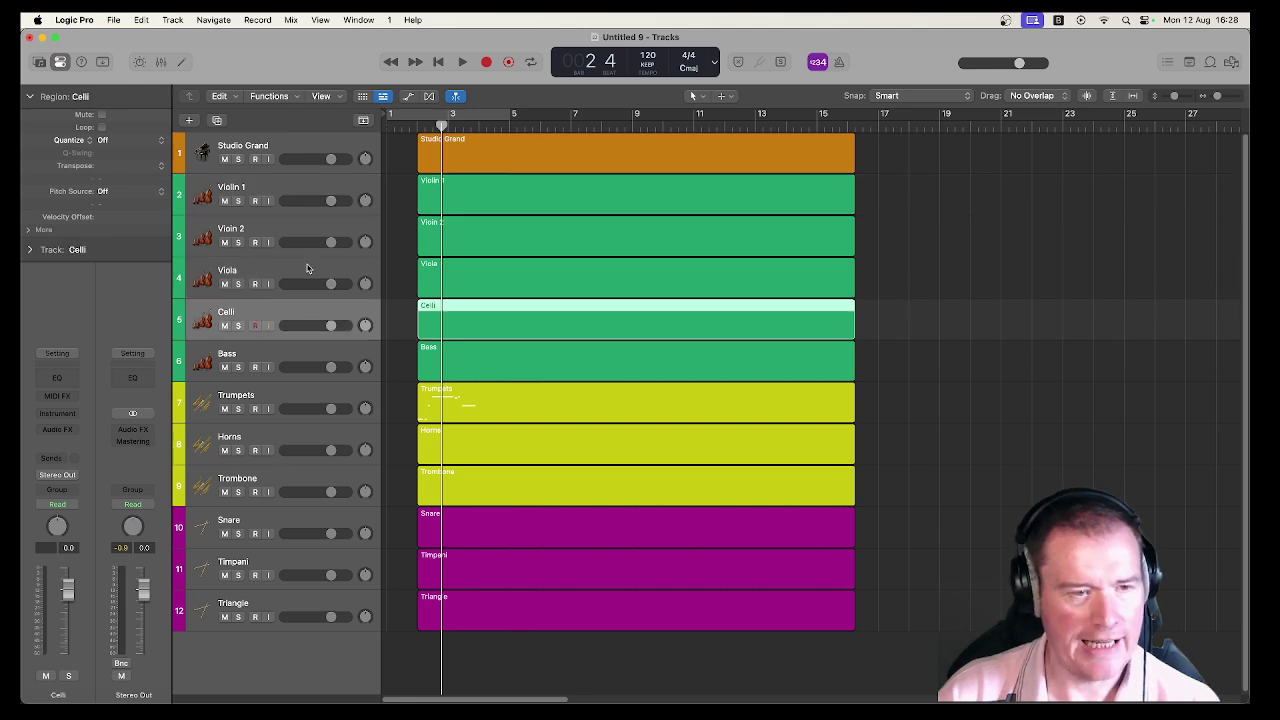
key("Up")
key("Up")
key("Up")
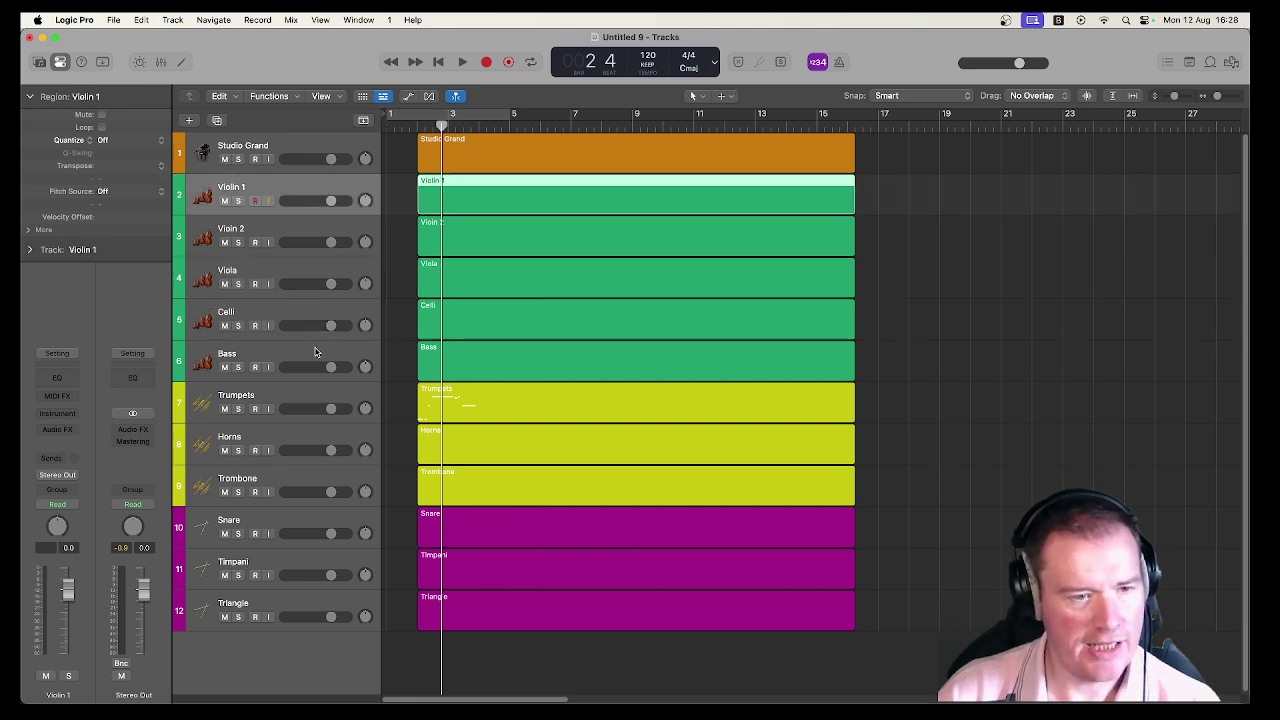
left_click(314, 350, "shift")
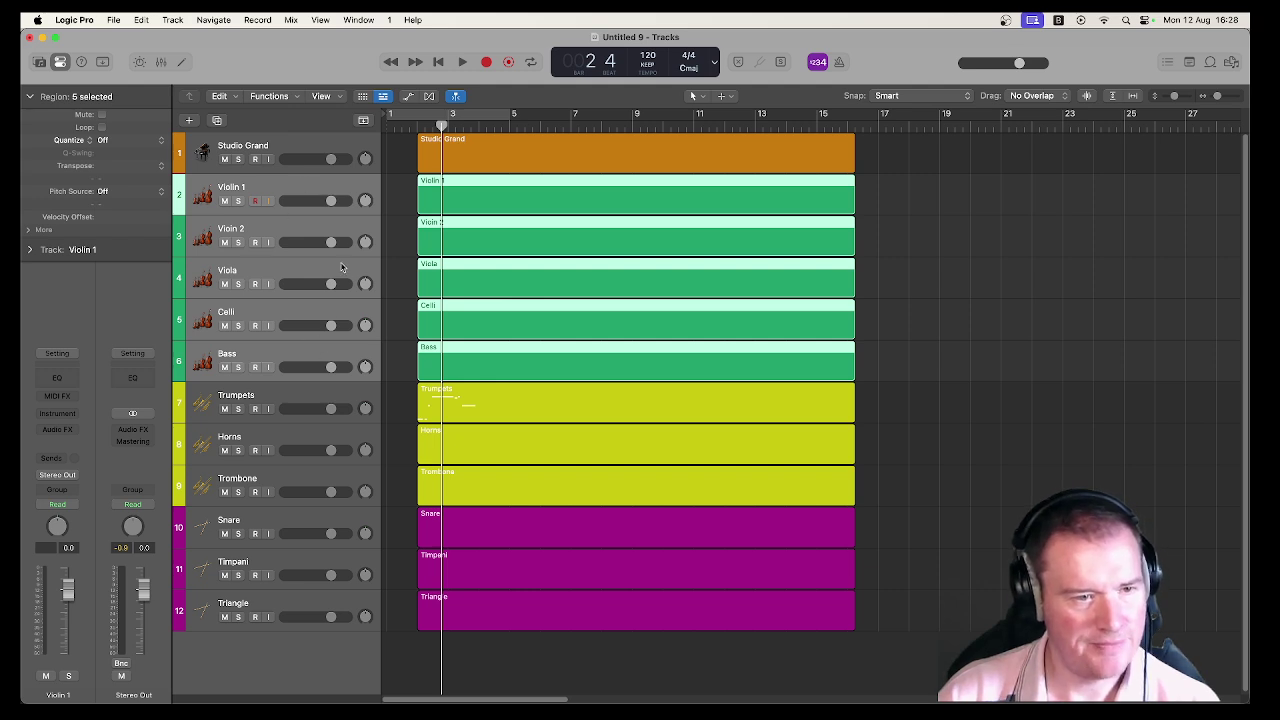
Create a folder track stack from the selected string tracks.
right_click(294, 186)
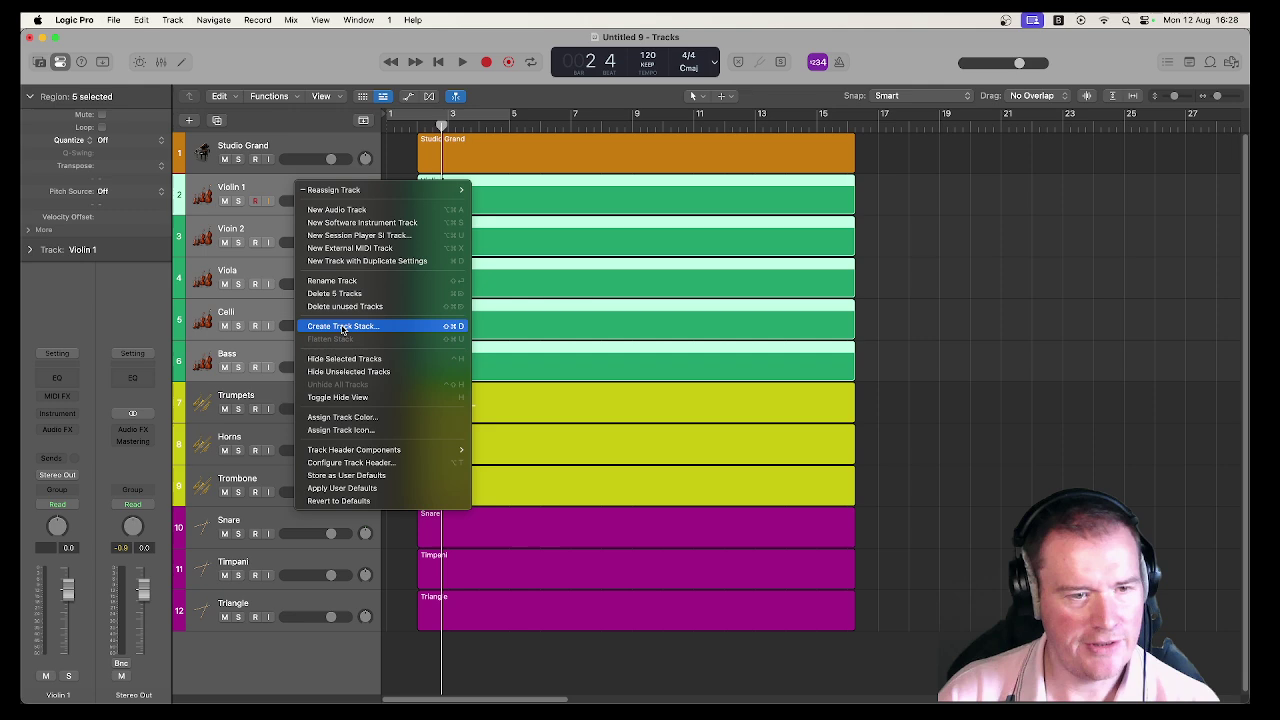
left_click(342, 327)
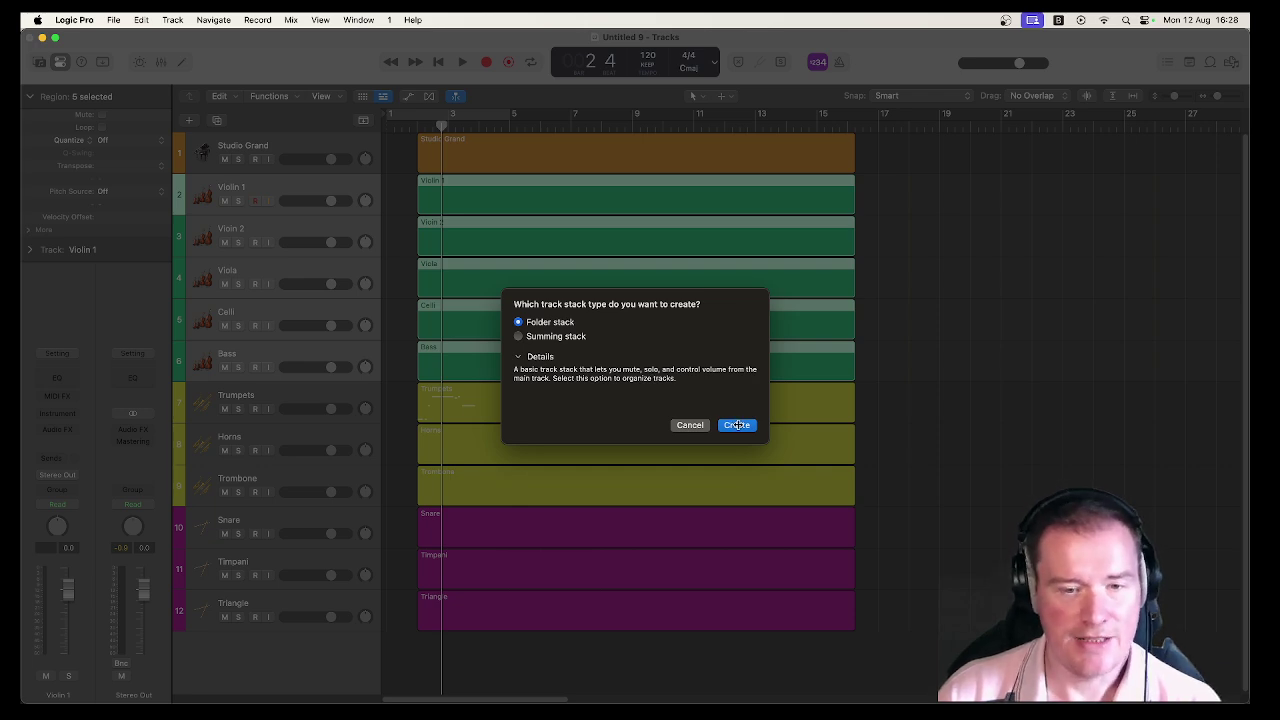
left_click(737, 424)
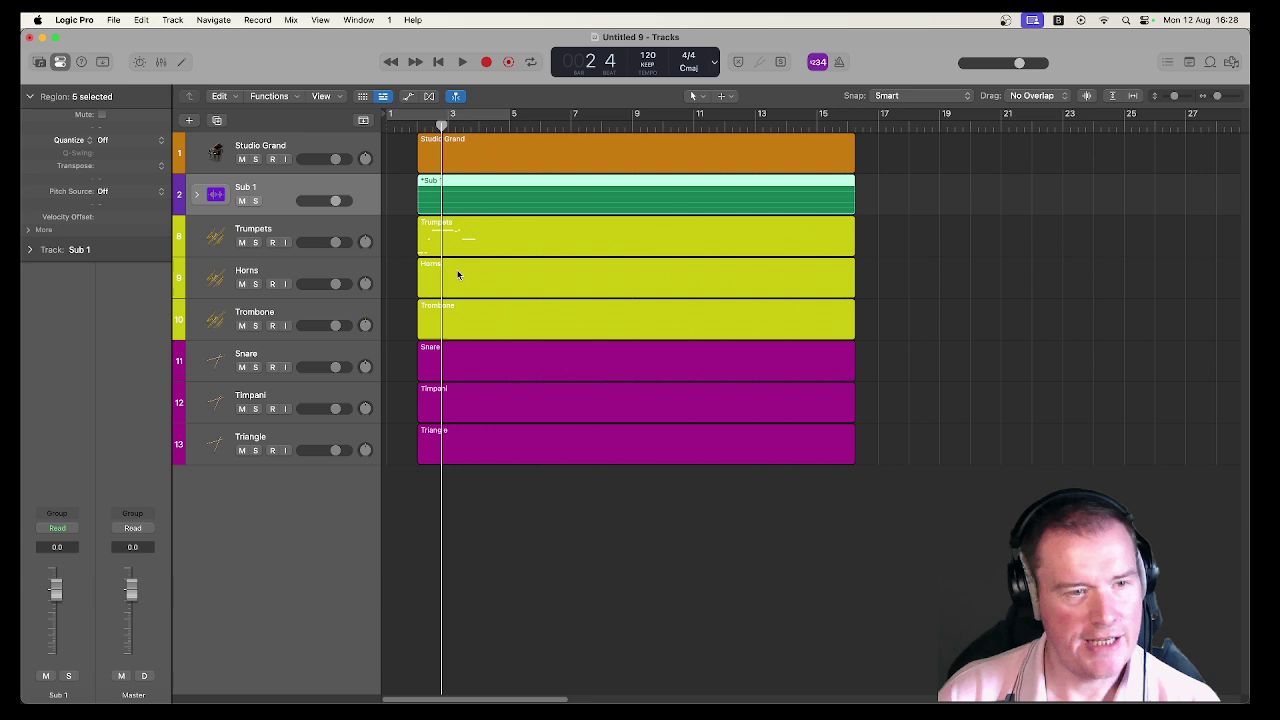
Rename the new folder stack to 'Strings'.
double_click(252, 187)
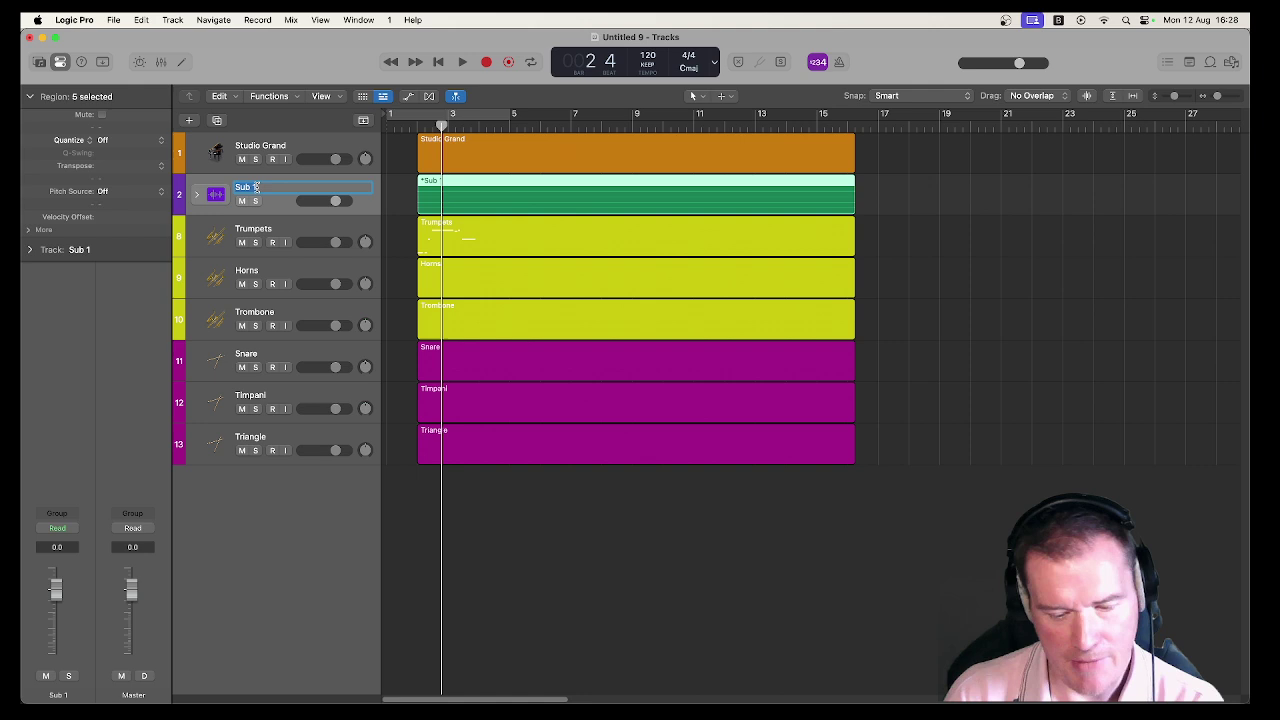
type("Strings")
key("Return")
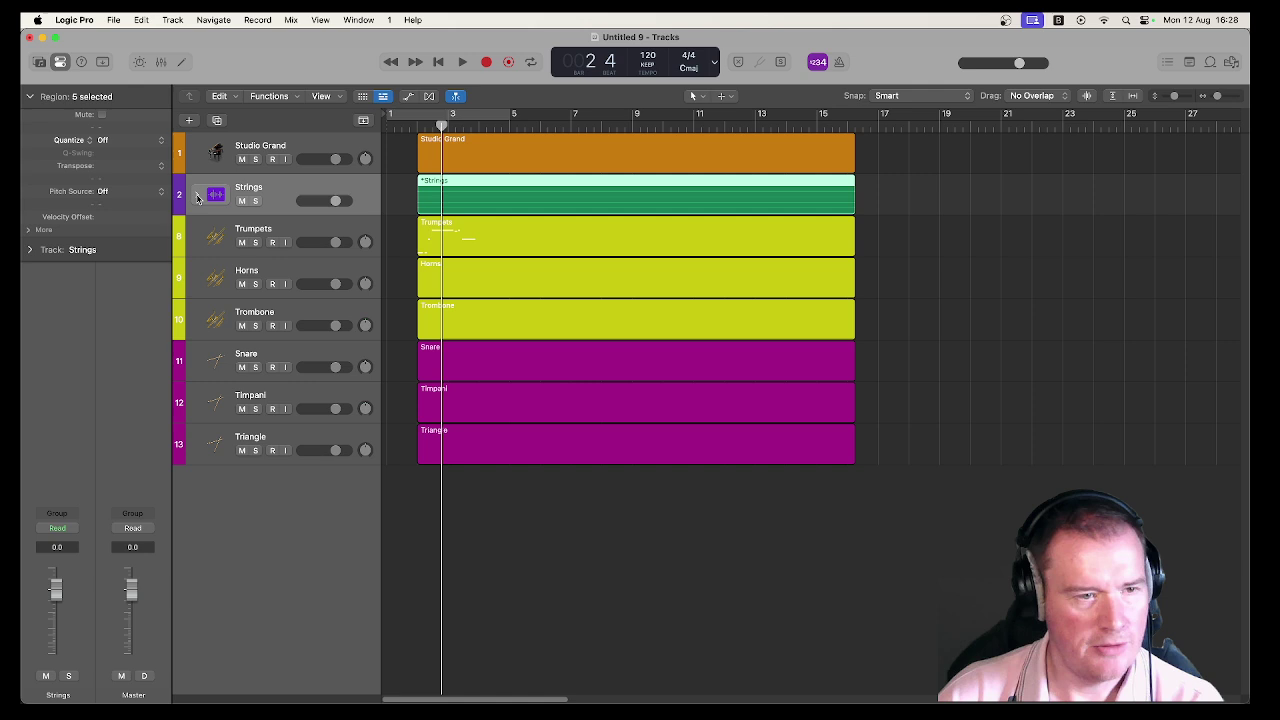
left_click(198, 195)
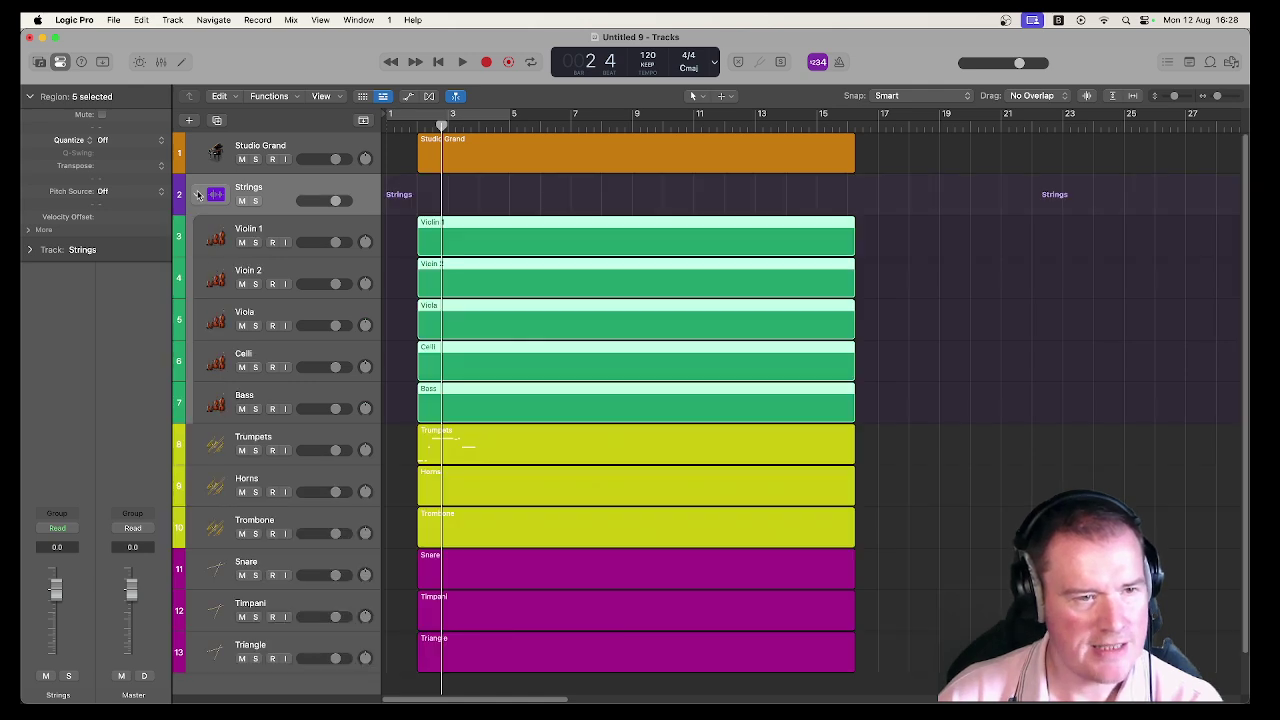
left_click(198, 195)
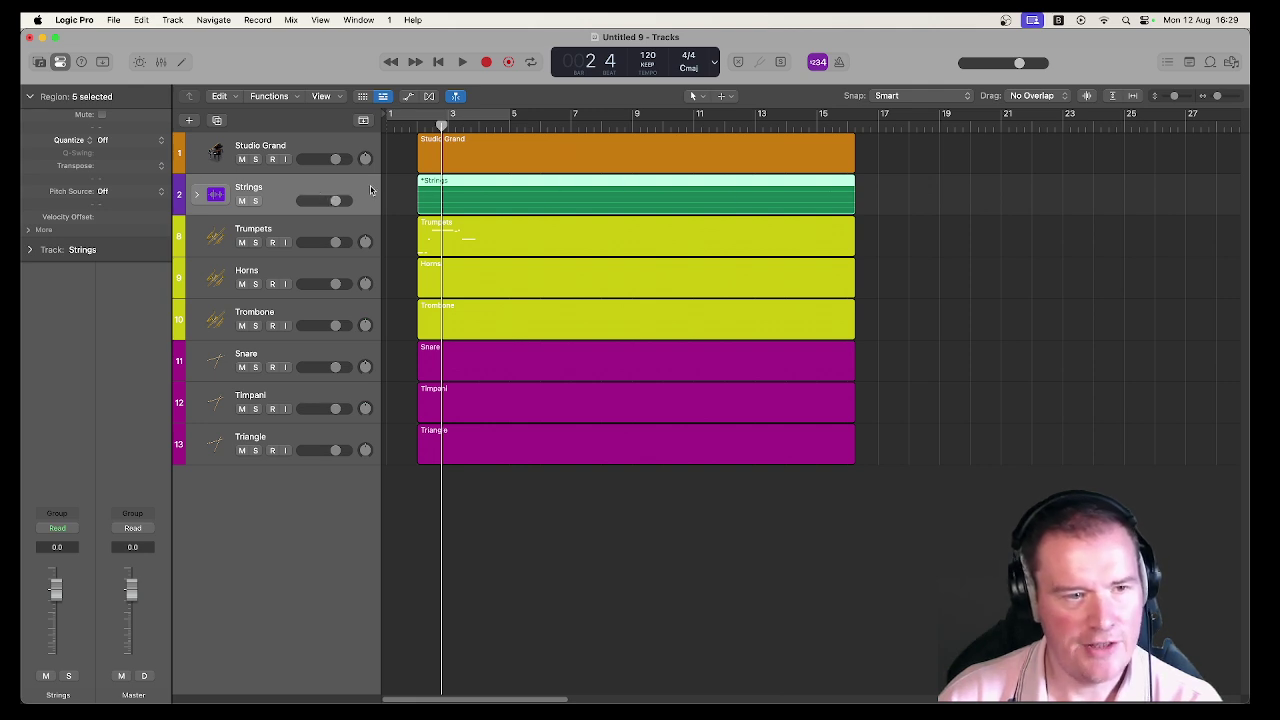
left_click(195, 196)
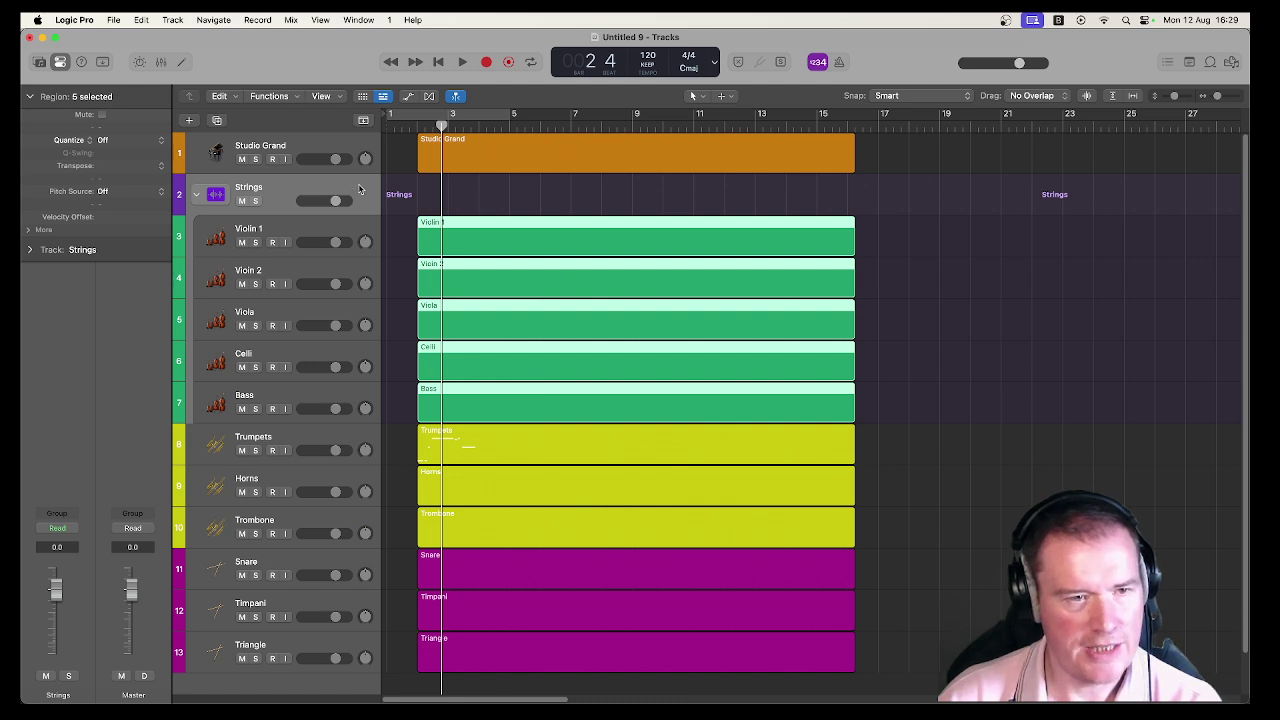
left_click(358, 193)
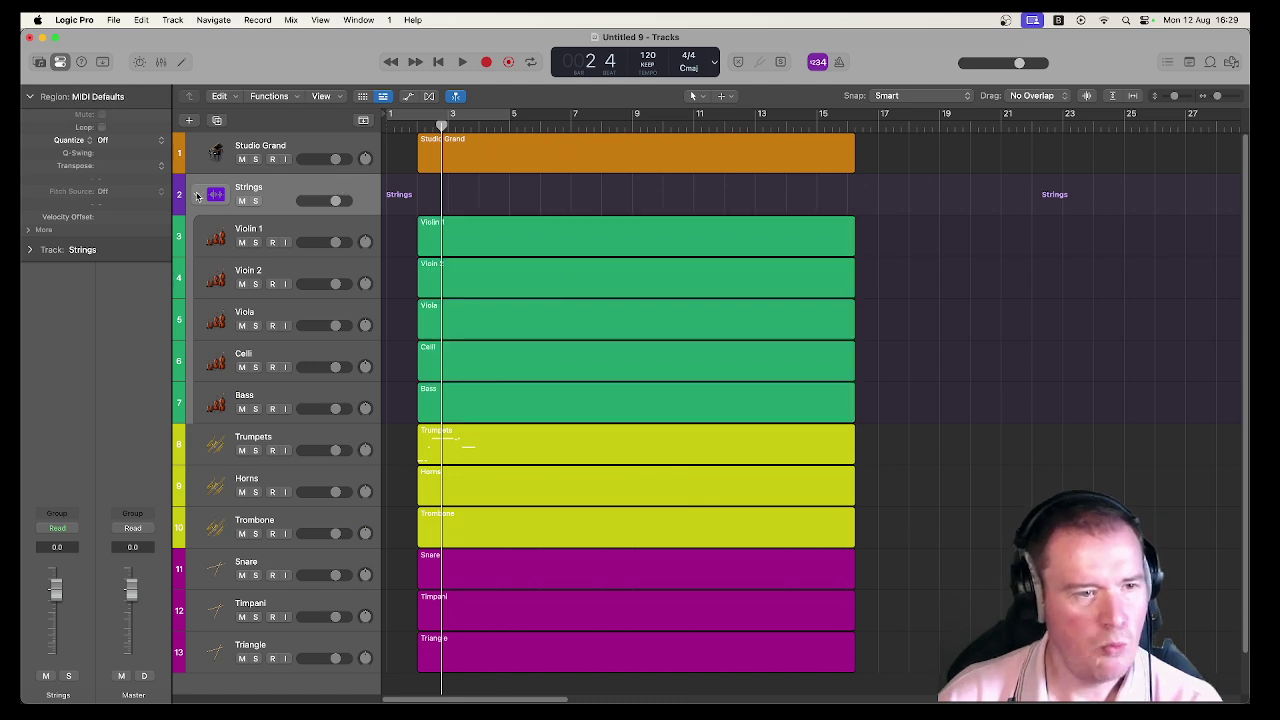
left_click(197, 195)
left_click(283, 186)
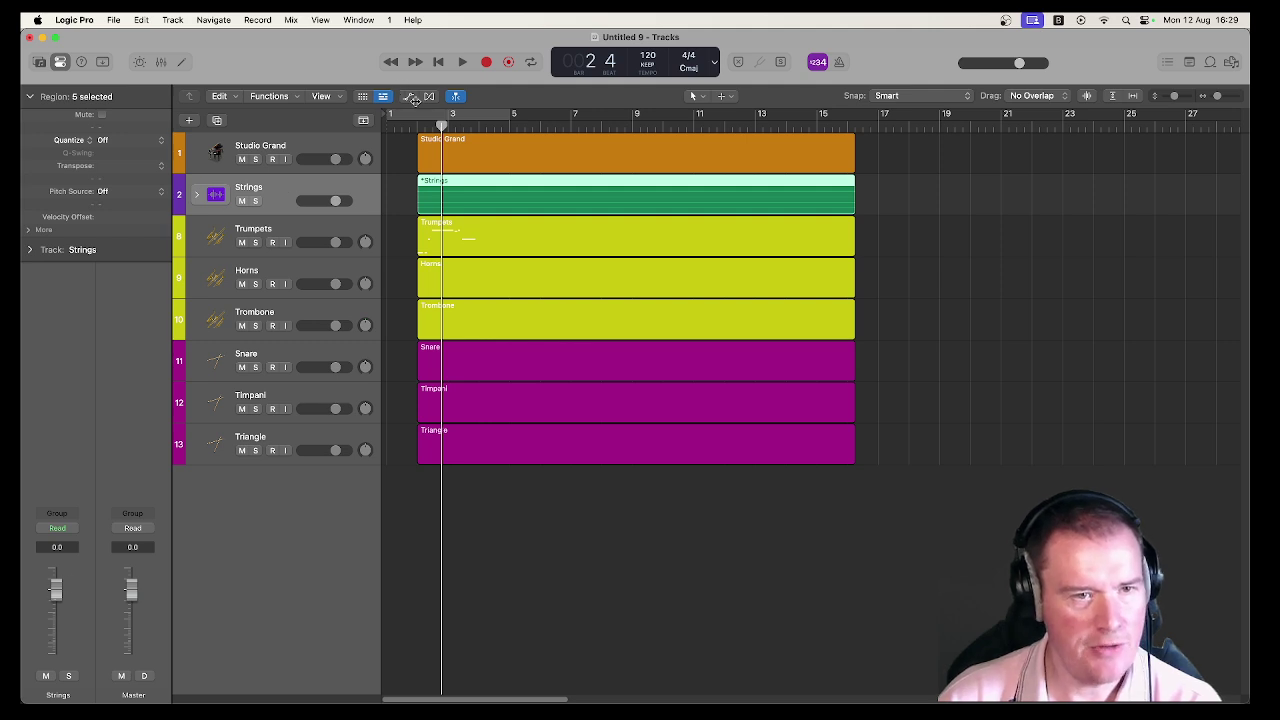
Show automation and add a volume dip to -10.1 dB on the Strings stack.
left_click(411, 97)
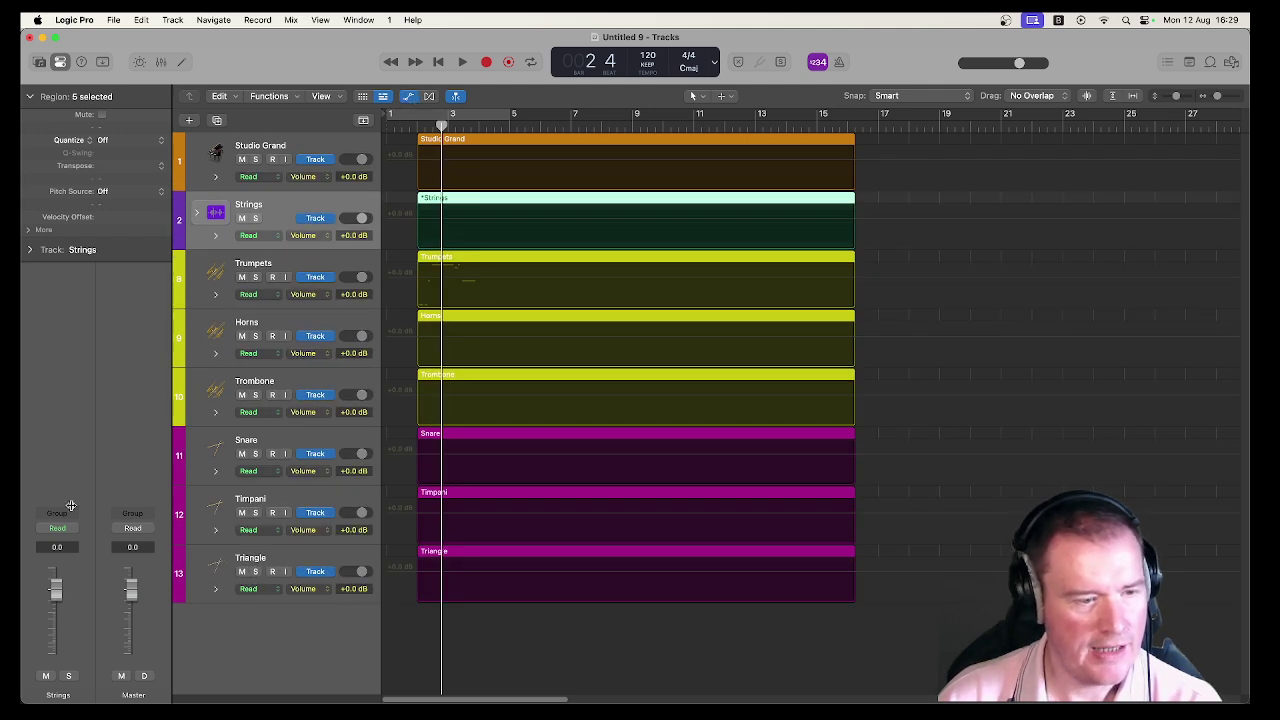
mouse_move(56, 590)
left_mouse_down()
mouse_move(56, 612)
mouse_move(56, 600)
left_mouse_up()
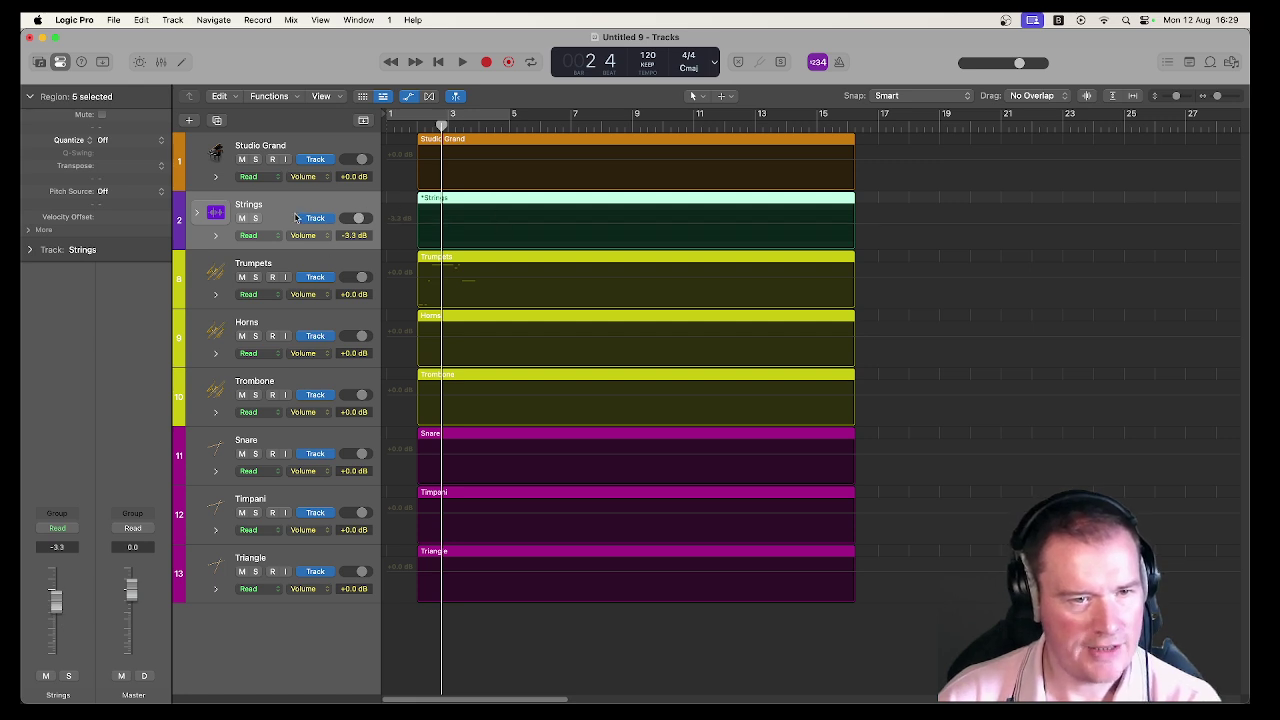
left_click_drag(56, 600, 56, 593)
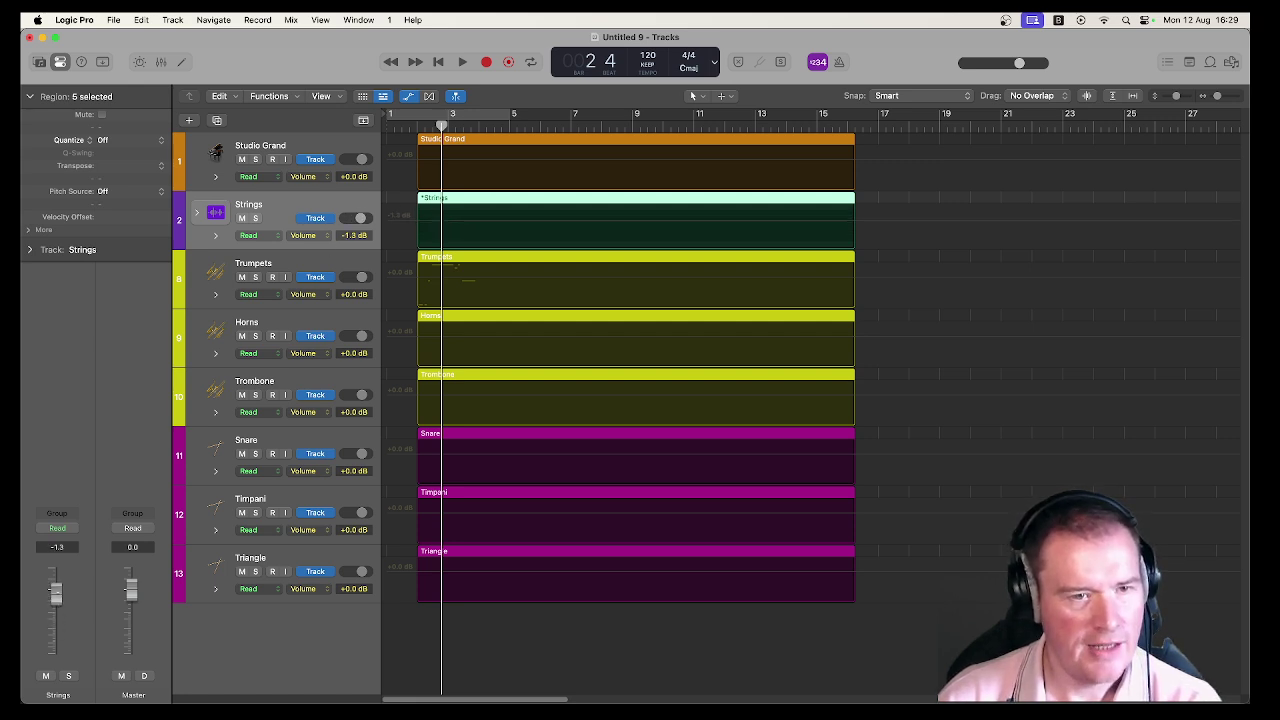
left_click(419, 221)
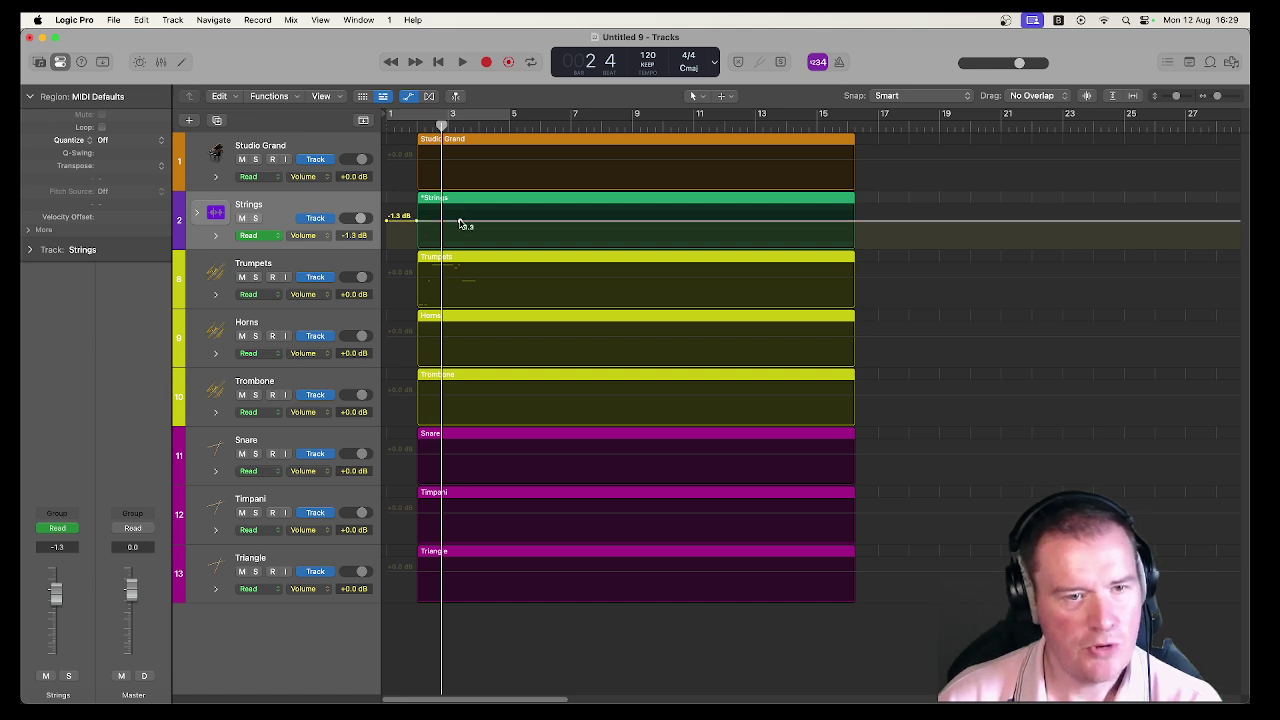
left_click_drag(460, 221, 536, 221)
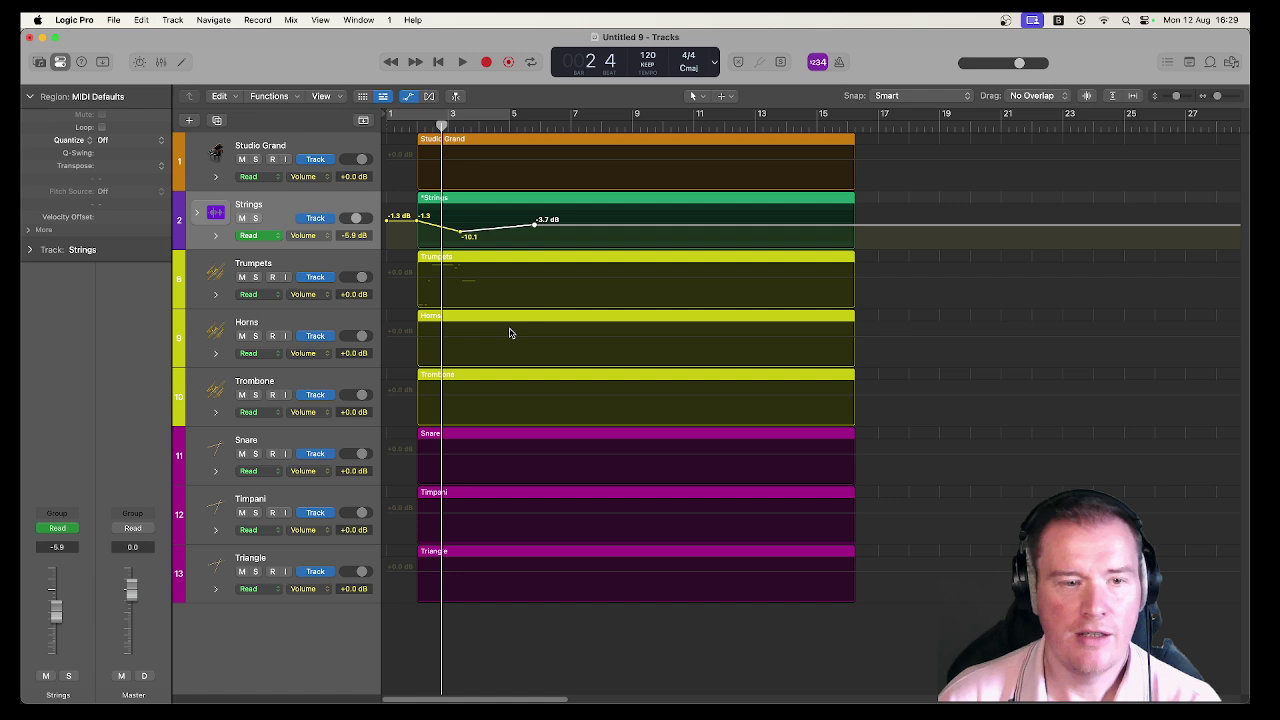
Expand the Strings stack and add a Violin 1 volume point raised to +2.4 dB.
left_click(196, 214)
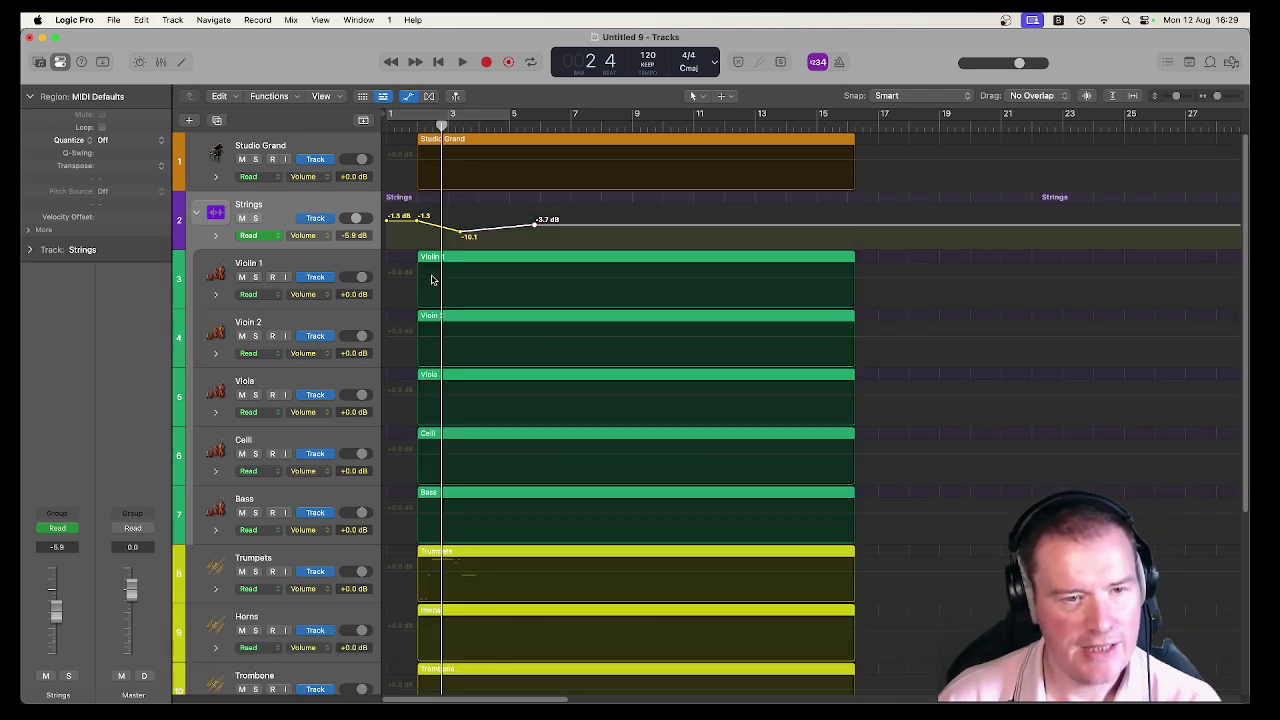
left_click(422, 283)
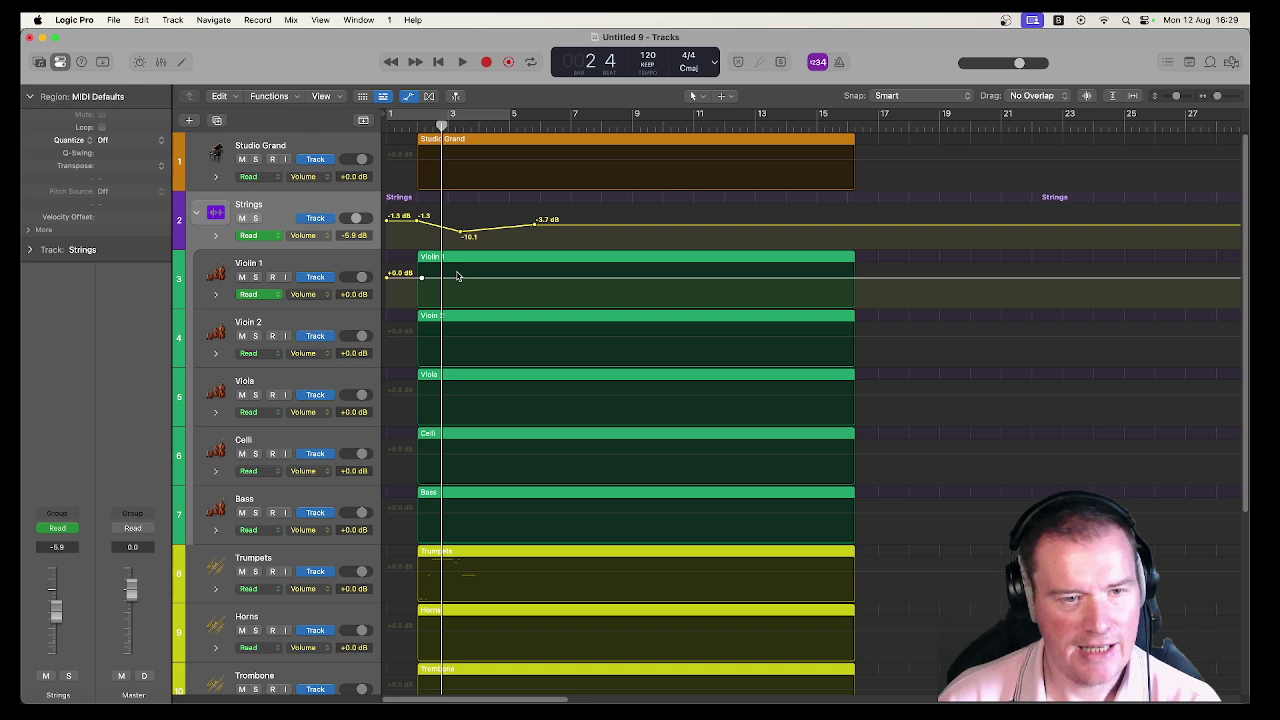
left_click_drag(458, 279, 515, 289)
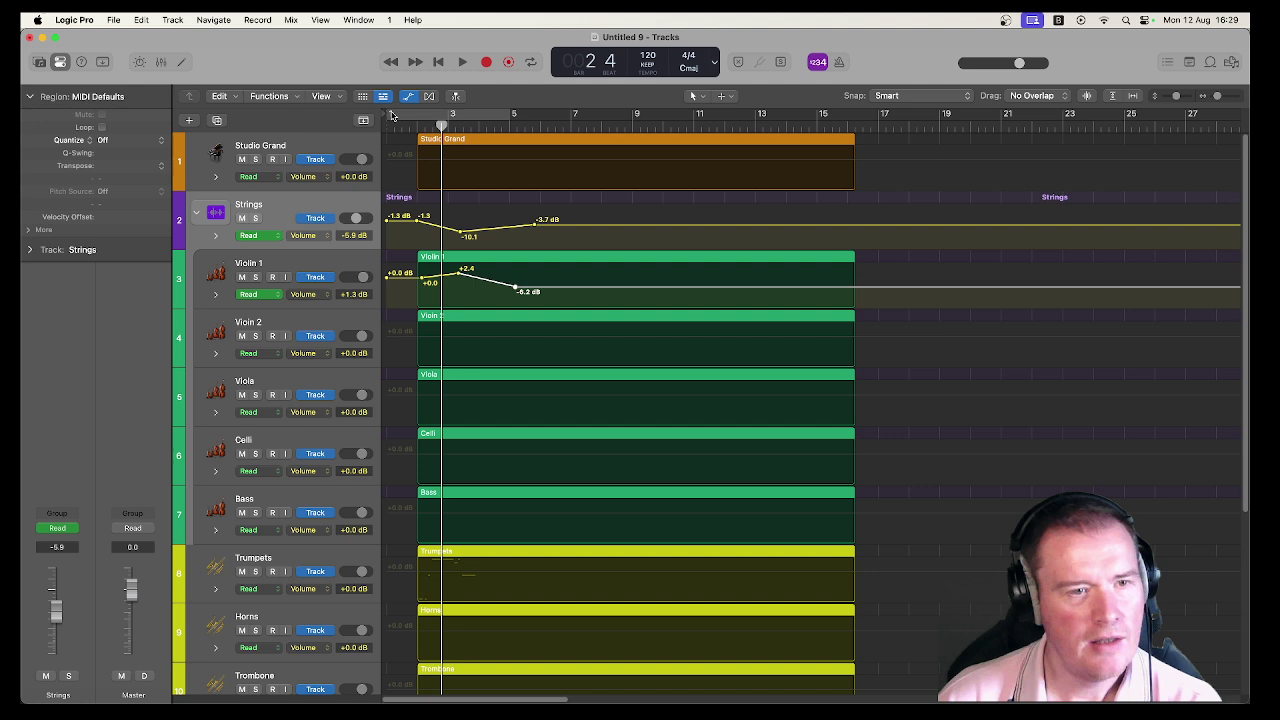
Hide the automation lanes and collapse the Strings folder stack.
key("a")
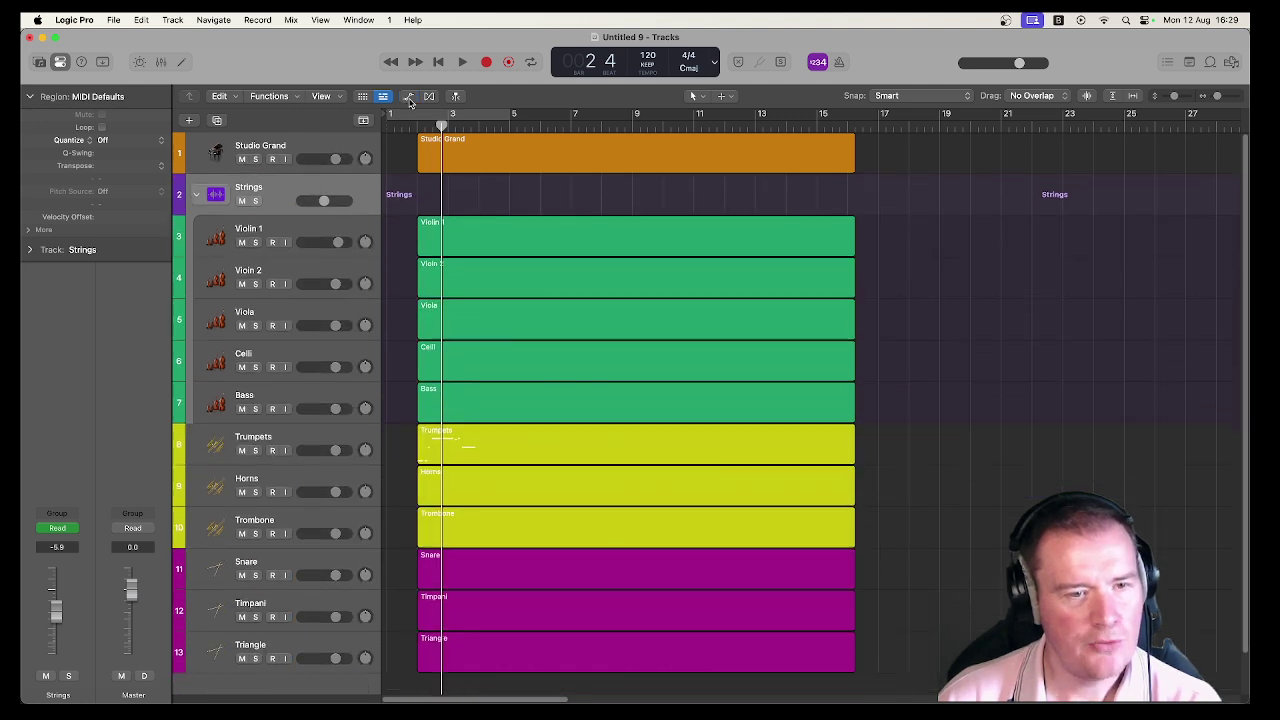
left_click(197, 195)
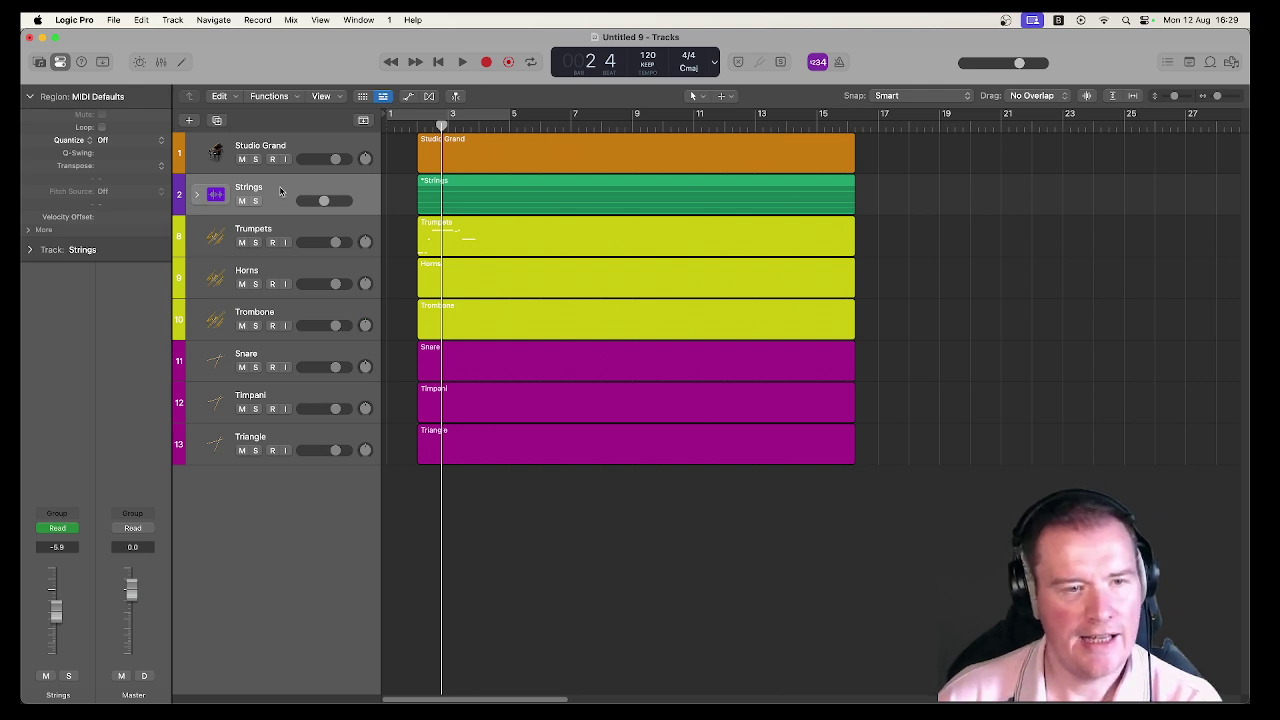
mouse_move(280, 191)
left_mouse_down()
mouse_move(282, 462)
mouse_move(293, 193)
left_mouse_up()
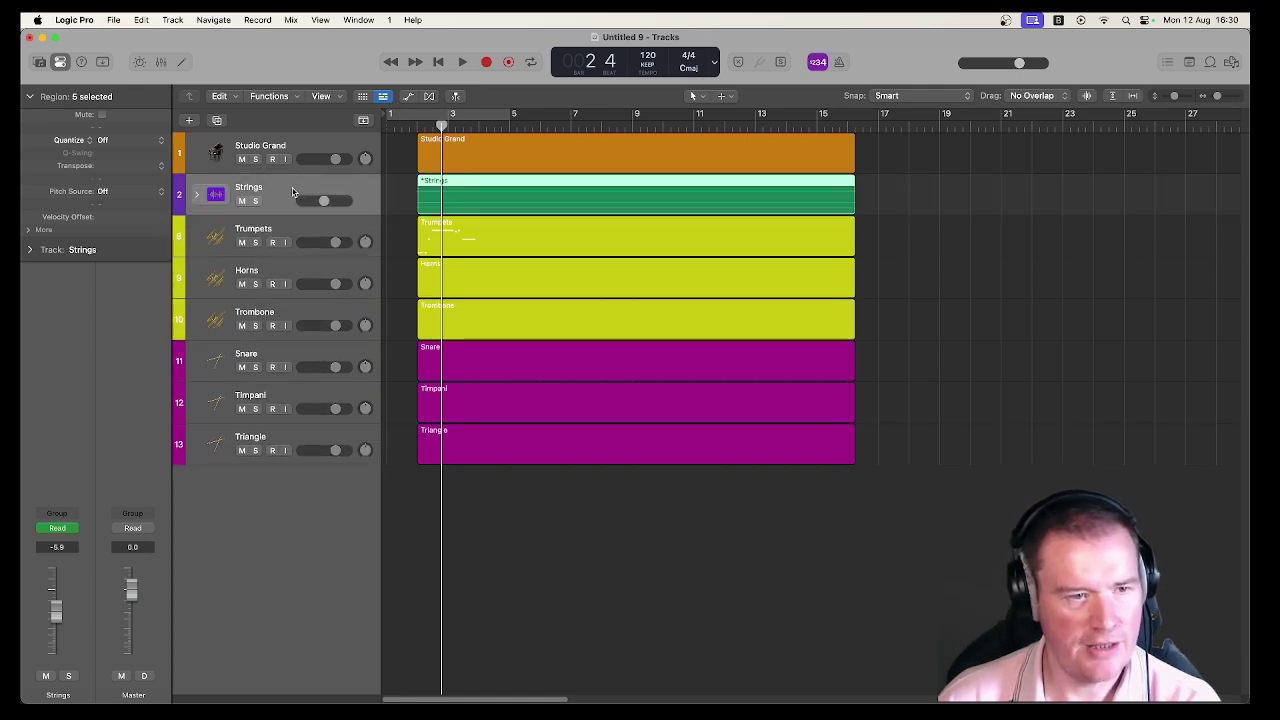
Test-copy the combined Strings region to bar 17, remove the copy, and preview moving it.
left_click_drag(443, 180, 908, 207)
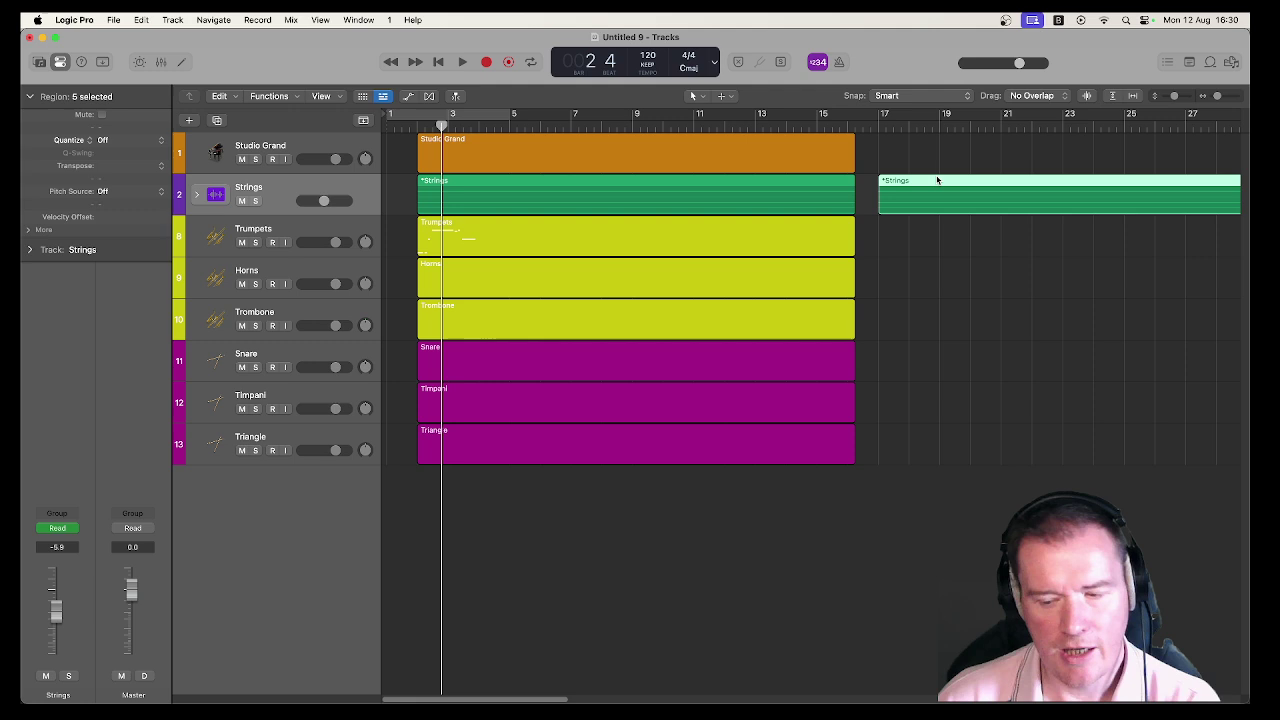
key("Delete")
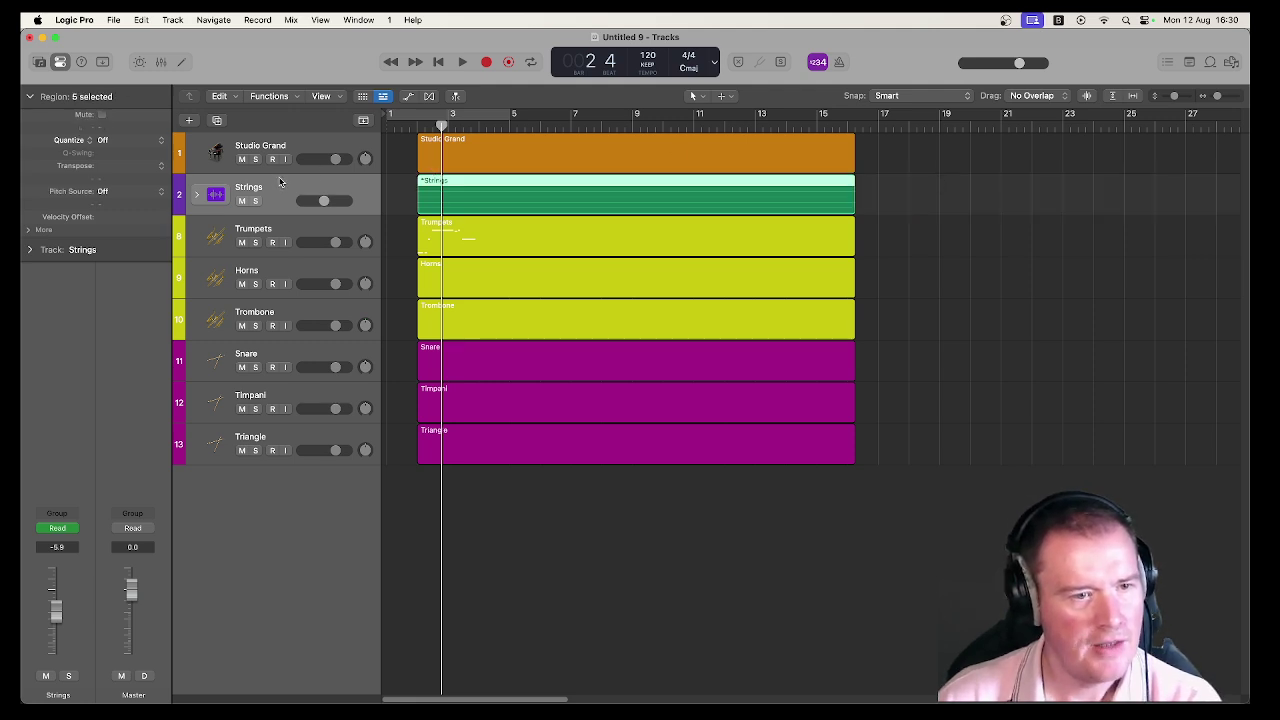
left_click(280, 182)
mouse_move(435, 182)
left_mouse_down()
mouse_move(477, 191)
mouse_move(440, 182)
left_mouse_up()
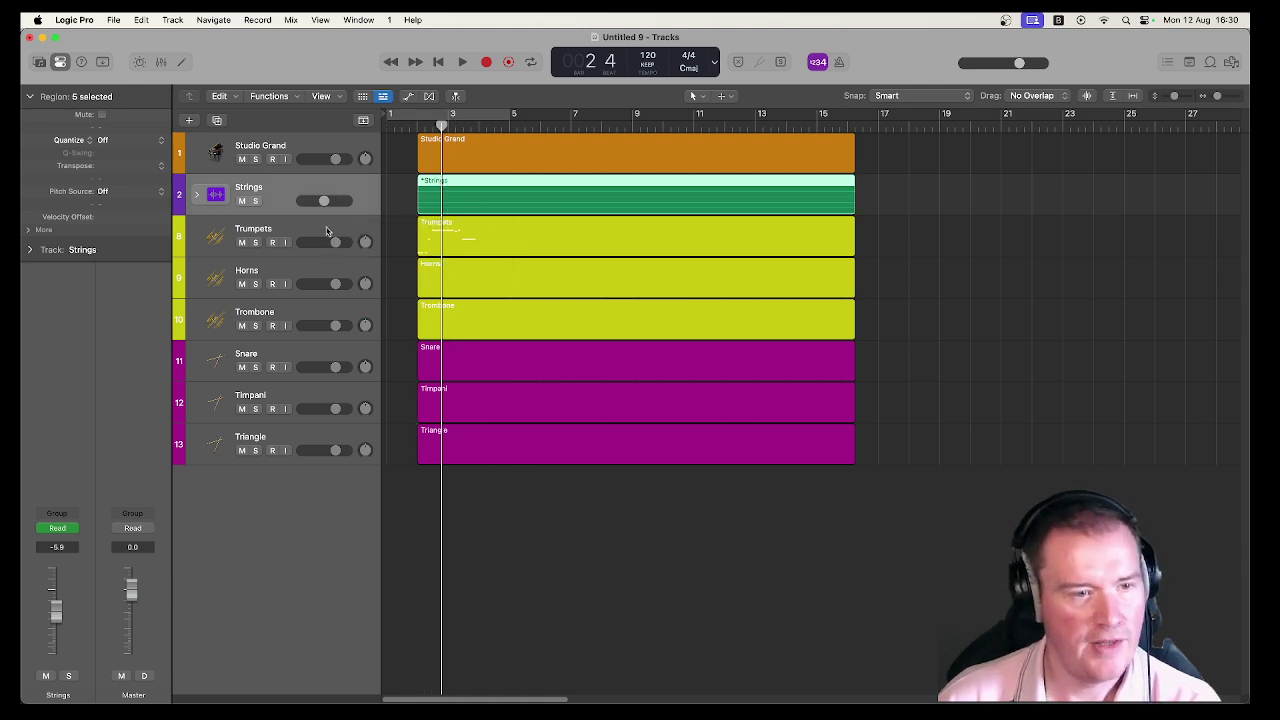
Select the Trumpets, Horns and Trombone tracks together.
left_click(323, 227)
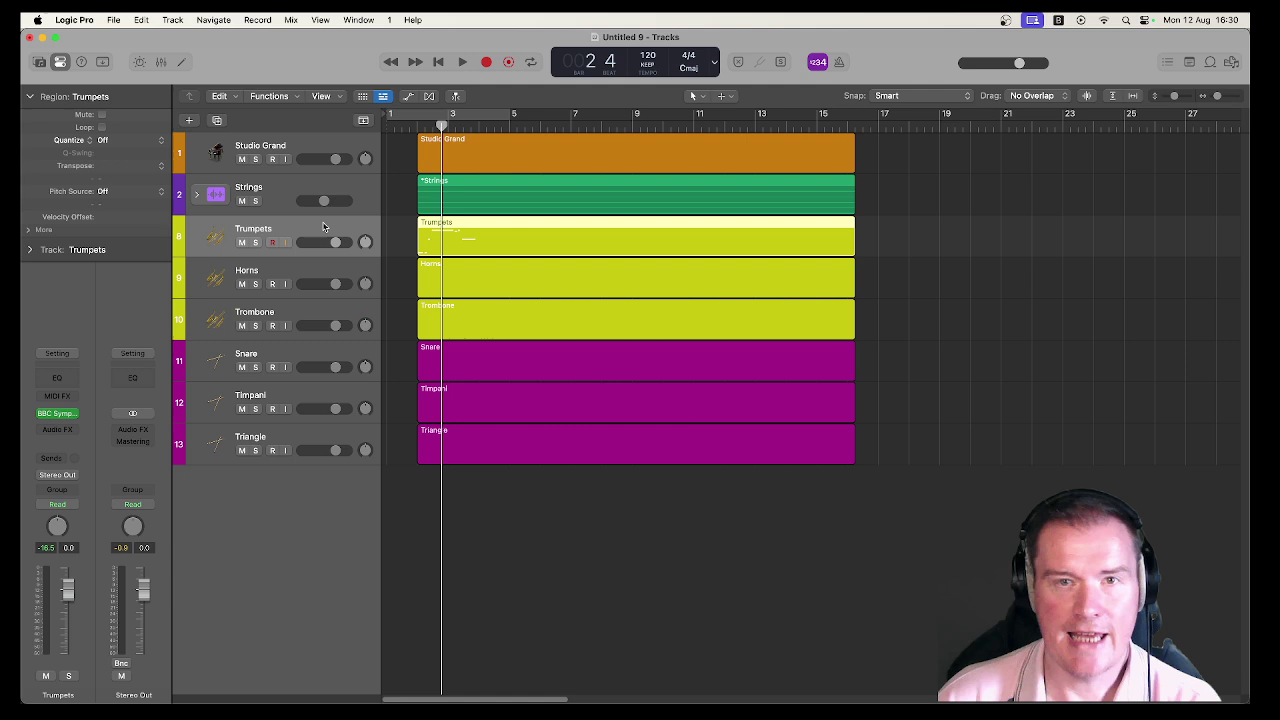
left_click(313, 183)
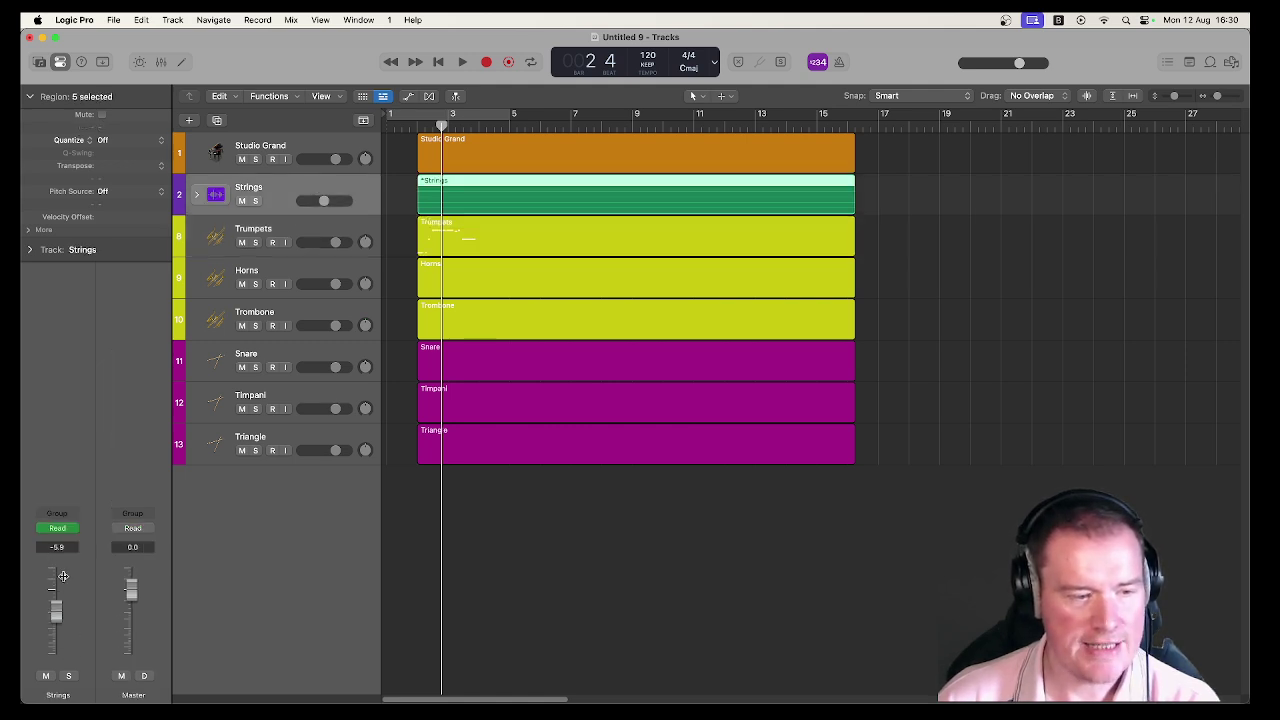
left_click(290, 231)
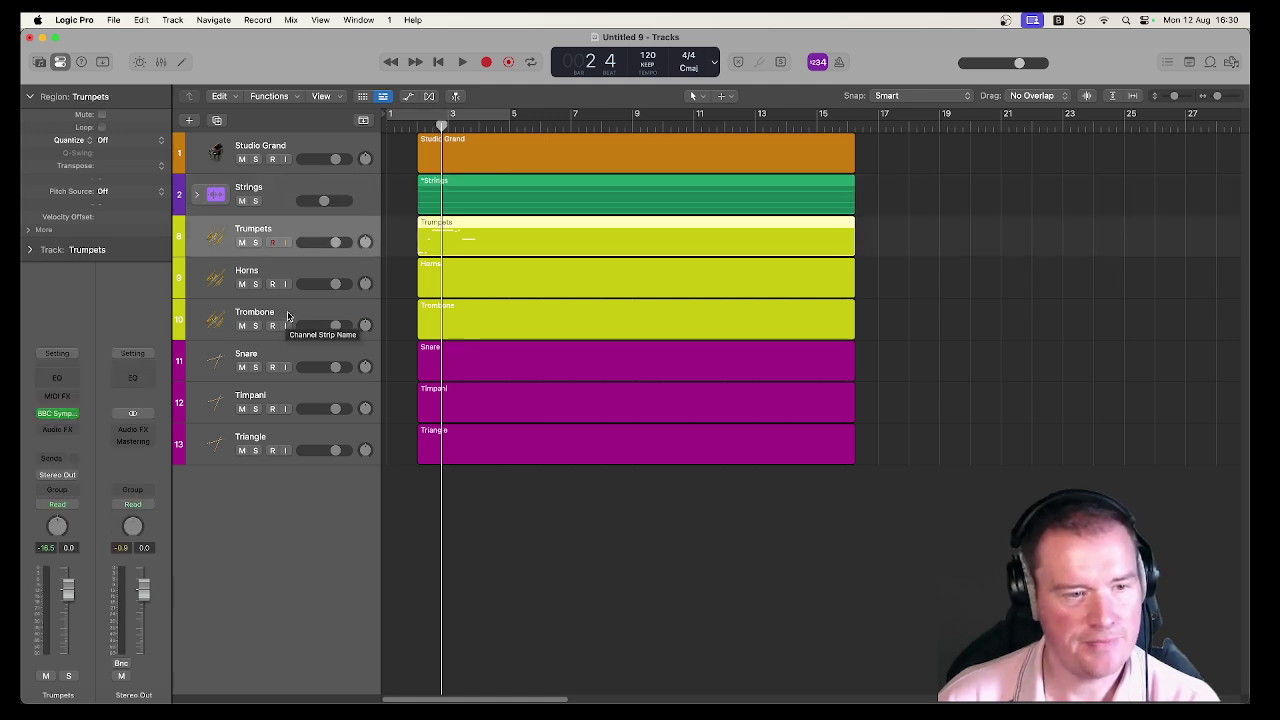
left_click(287, 316, "shift")
Create a summing track stack, Sum 1, from the three brass tracks.
right_click(288, 317)
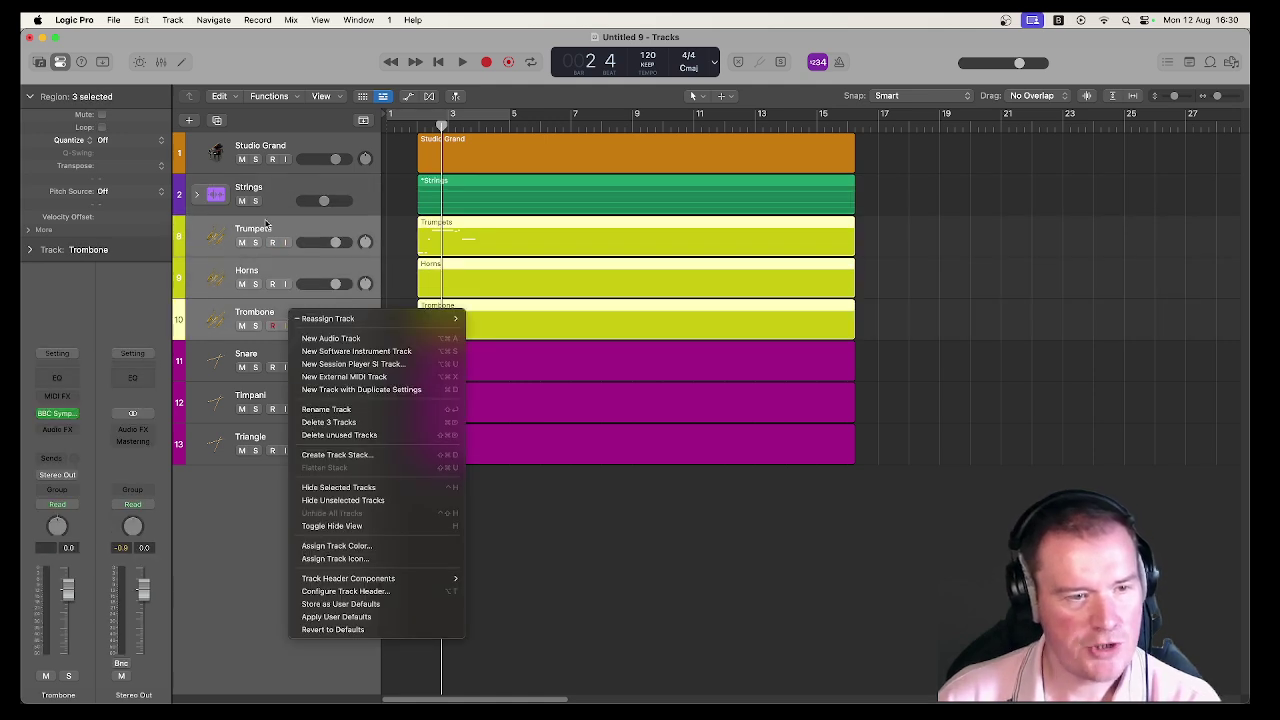
left_click(345, 455)
left_click(555, 337)
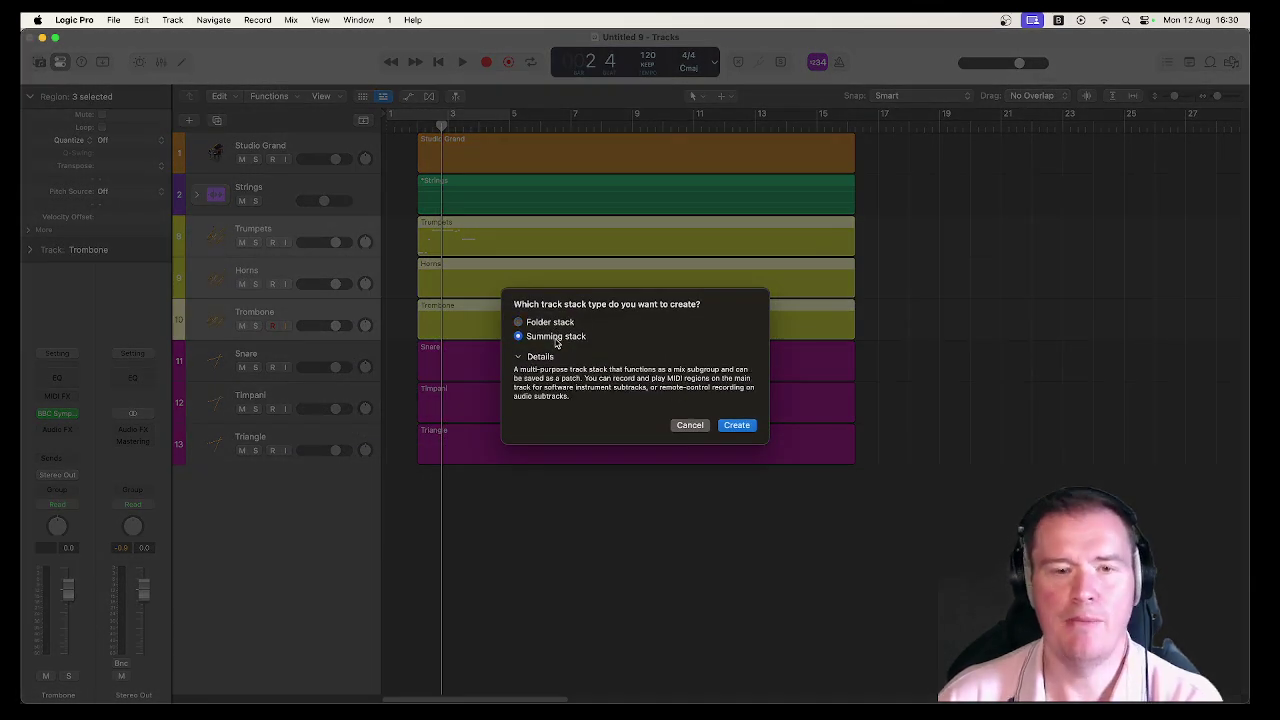
left_click(736, 425)
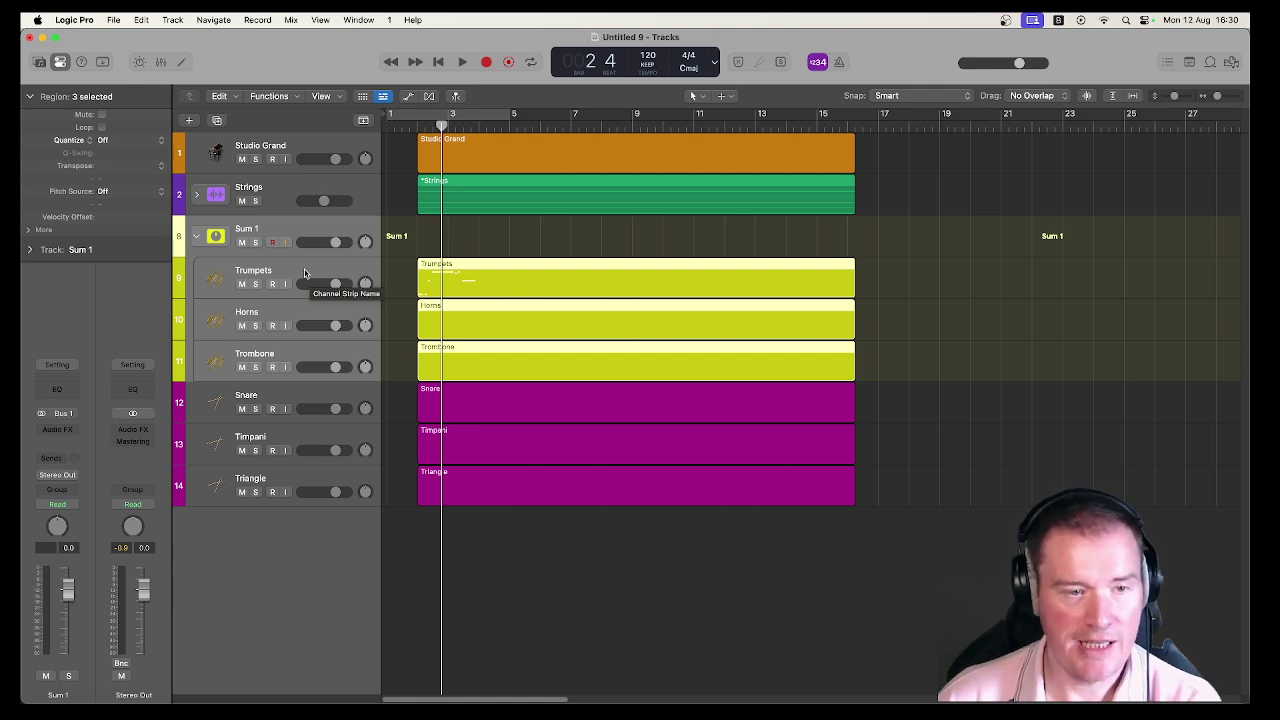
left_click(270, 231)
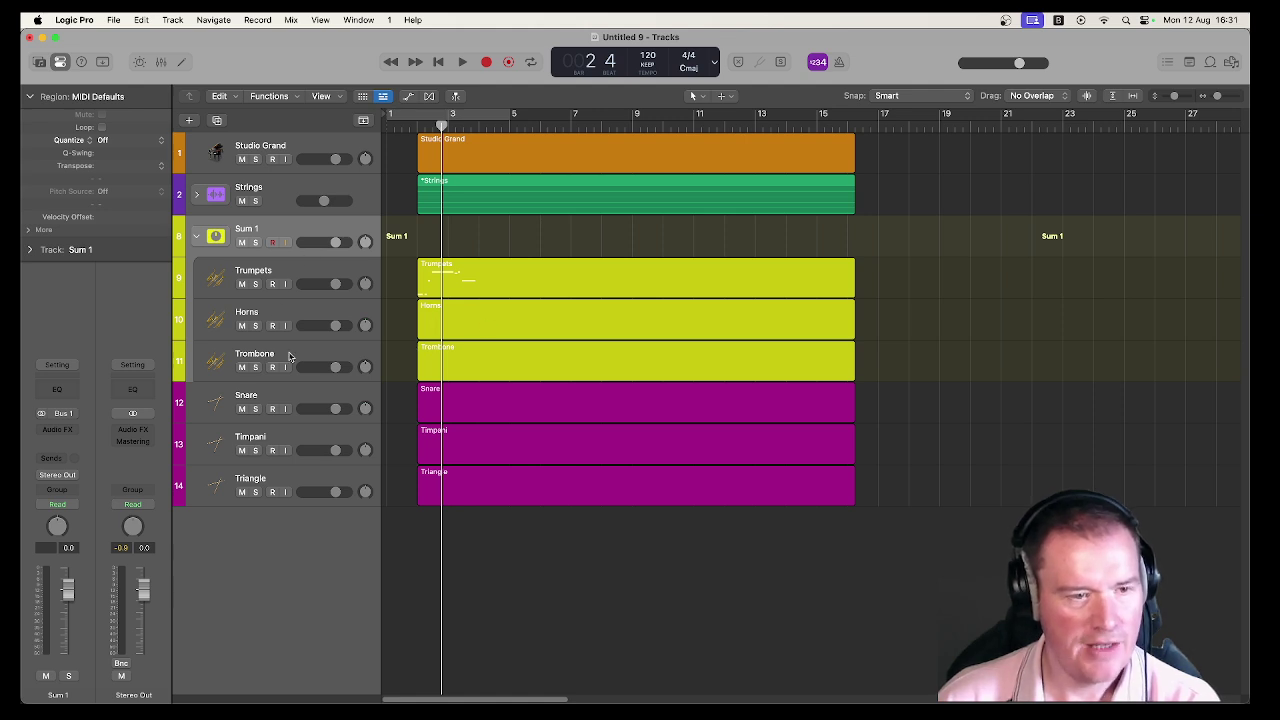
left_click(292, 286)
left_click(288, 357, "shift")
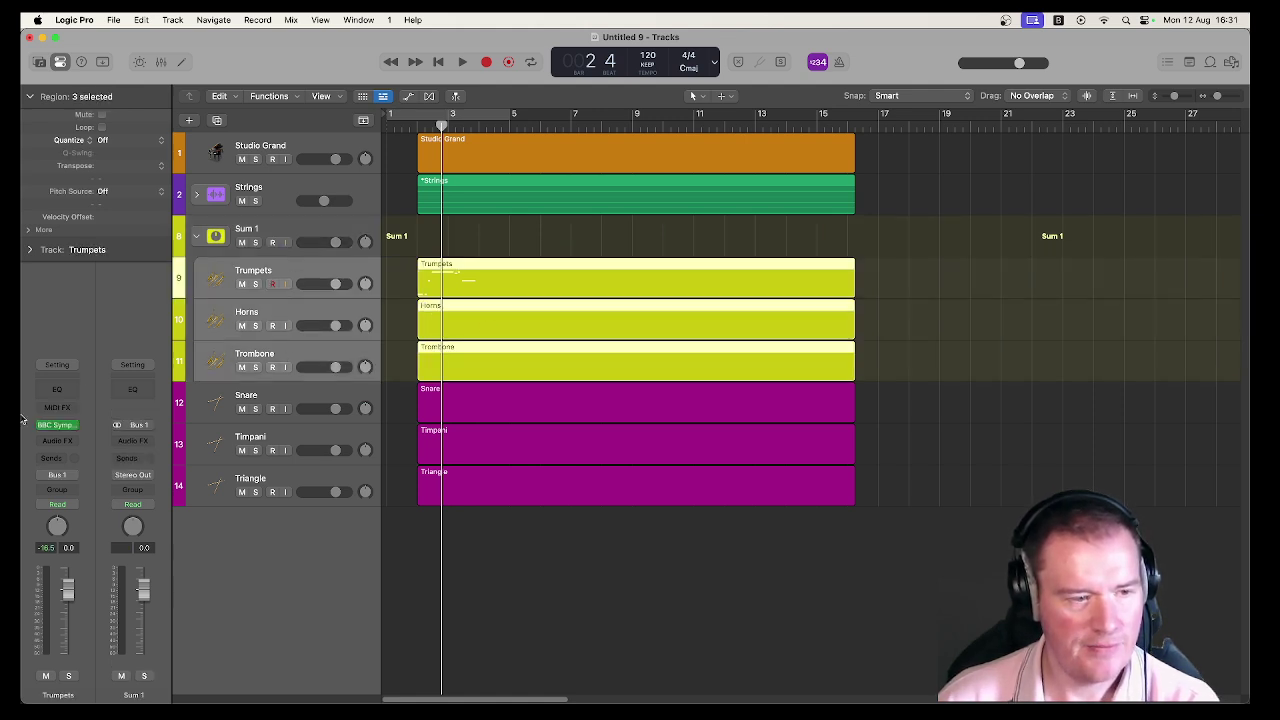
left_click(278, 232)
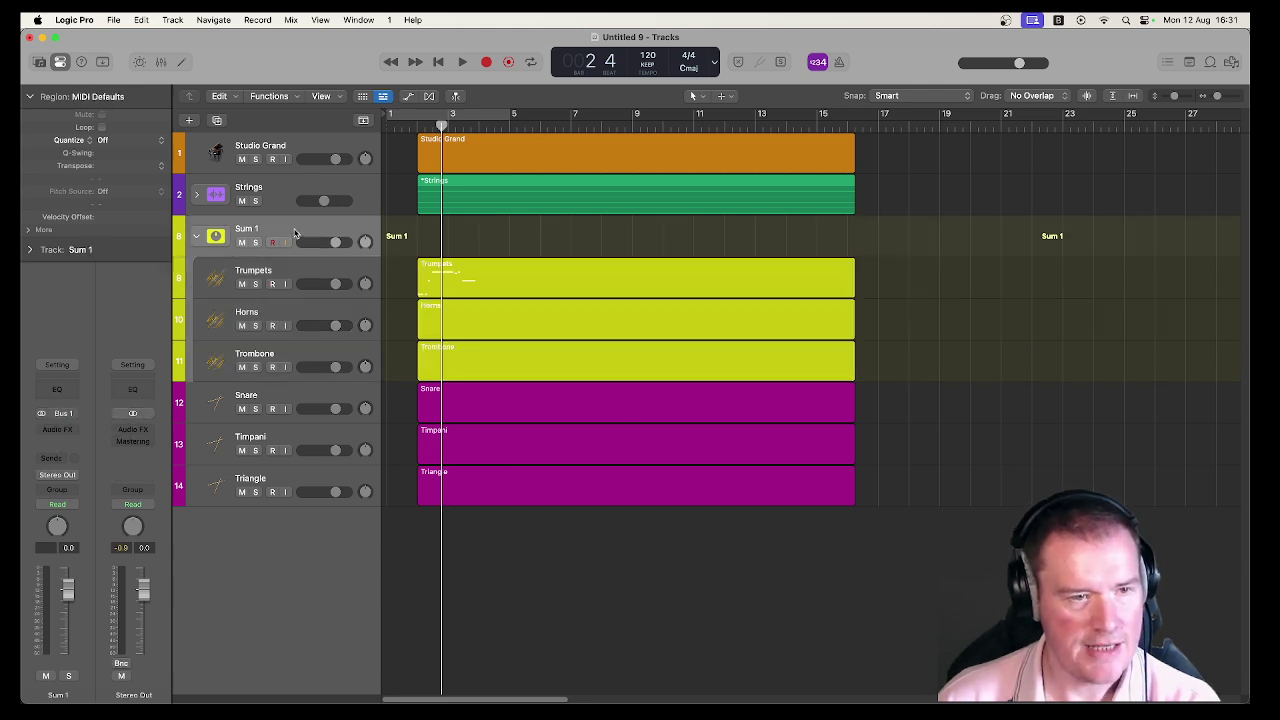
left_click(280, 192)
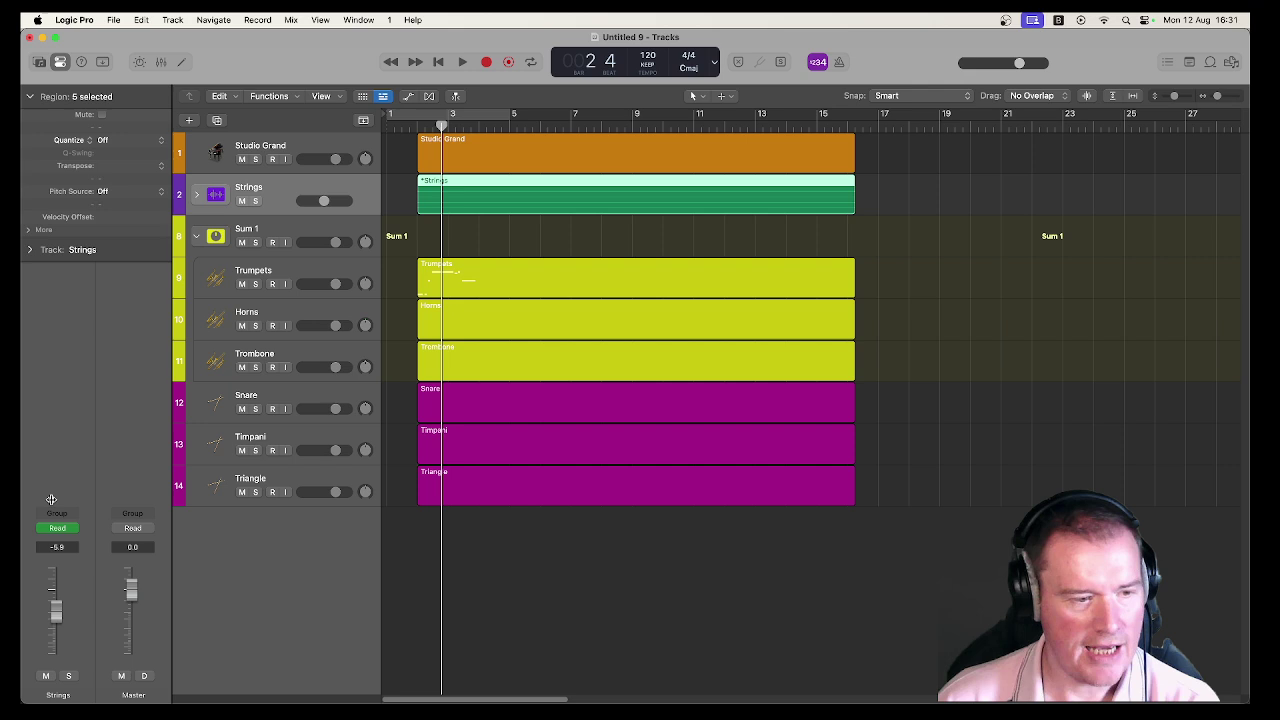
left_click(304, 227)
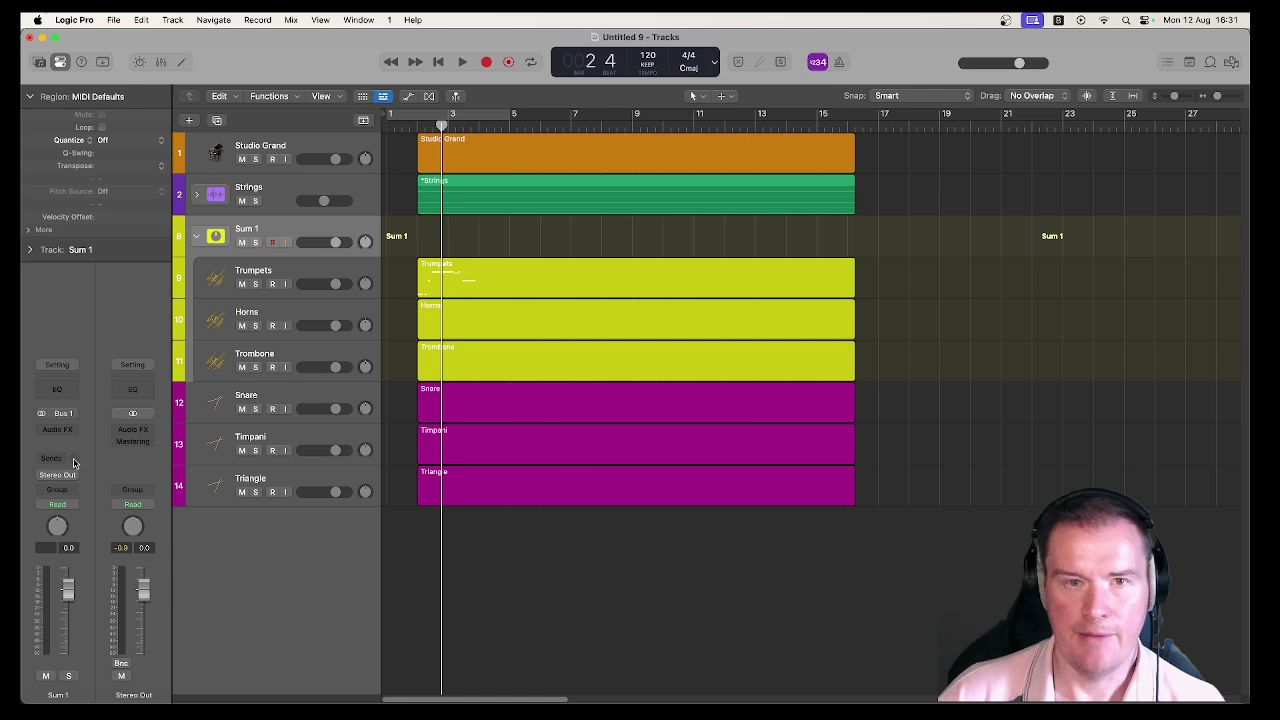
Play back the arrangement briefly from near the start.
left_click(415, 122)
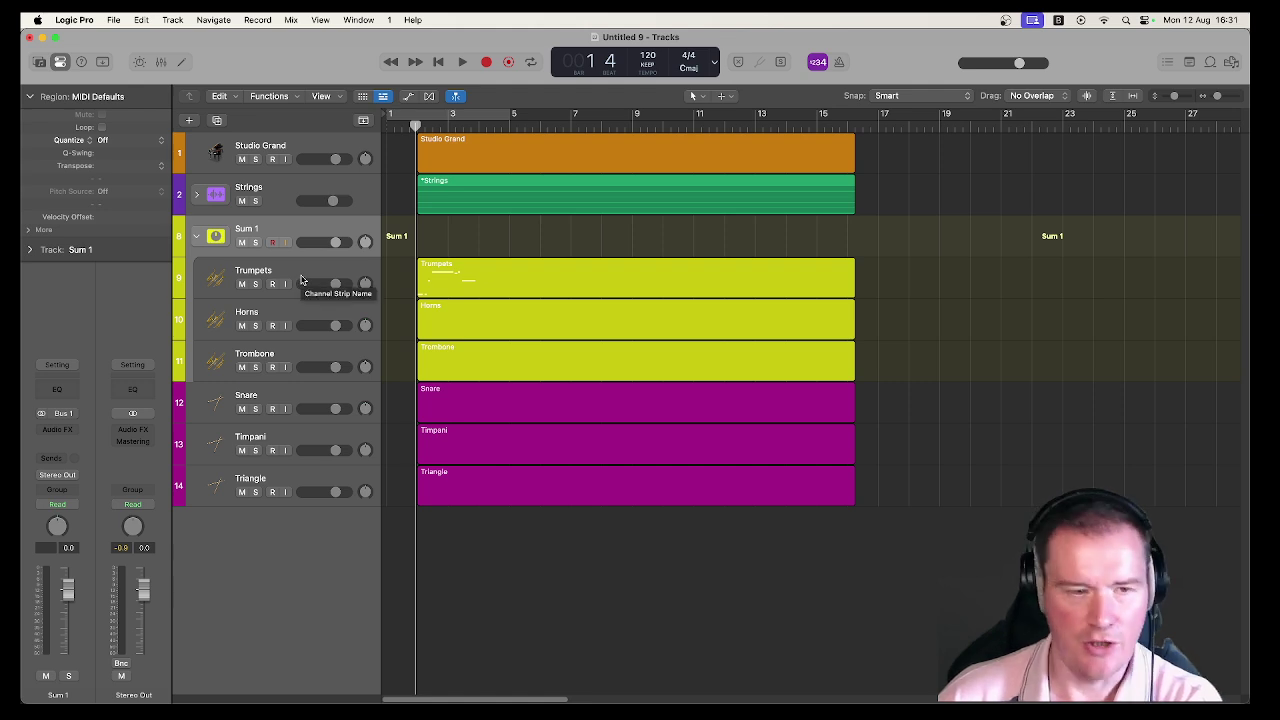
key("space")
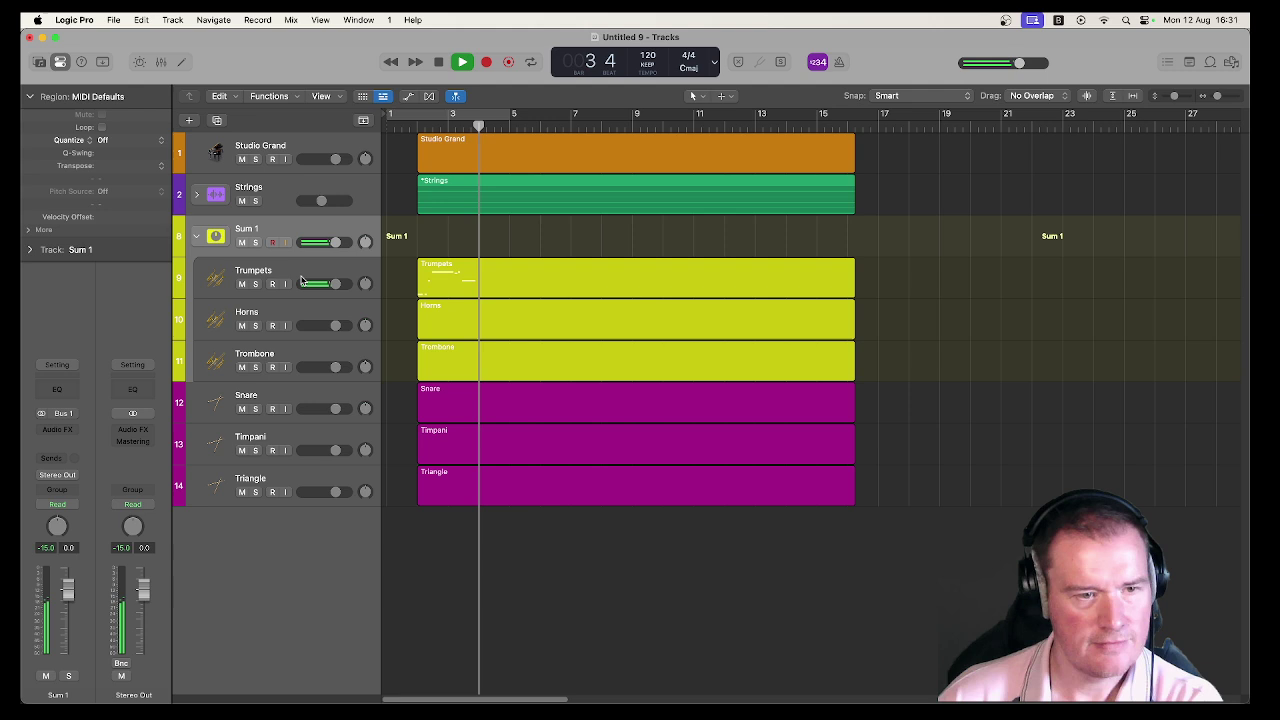
key("space")
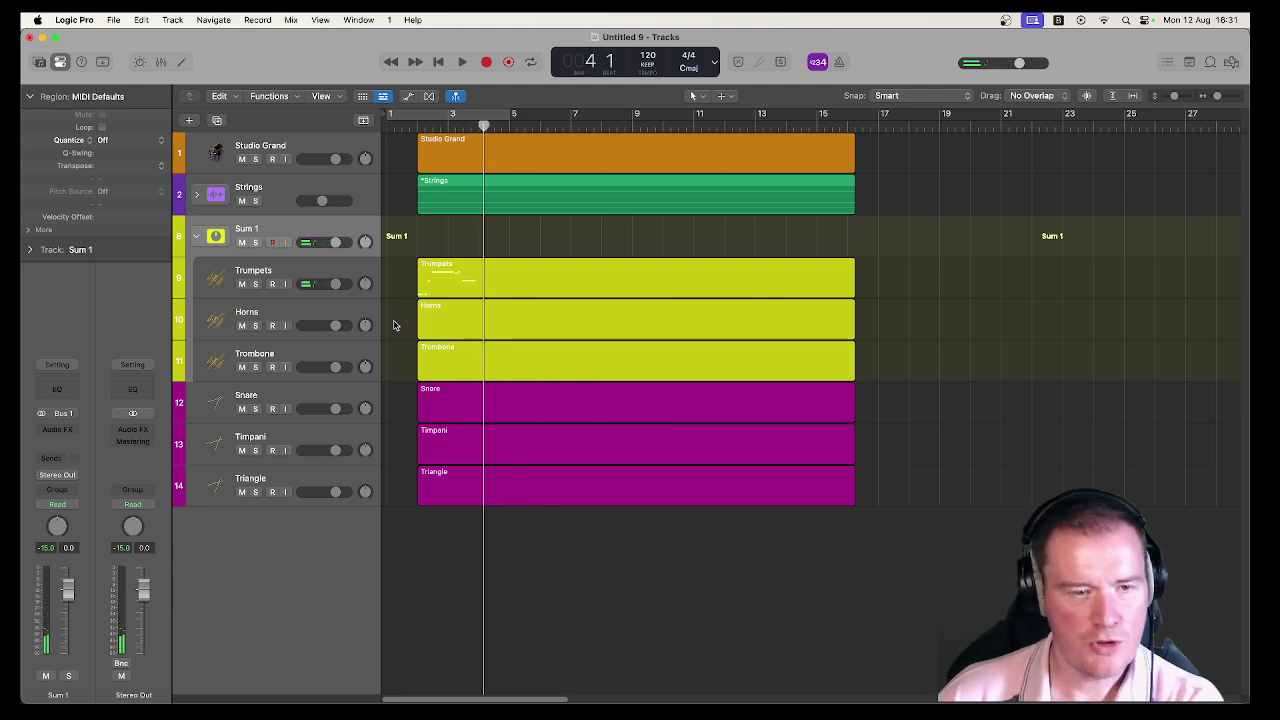
Delete the Horns and Trombone regions, leaving the Trumpets region selected.
left_click_drag(396, 325, 462, 358)
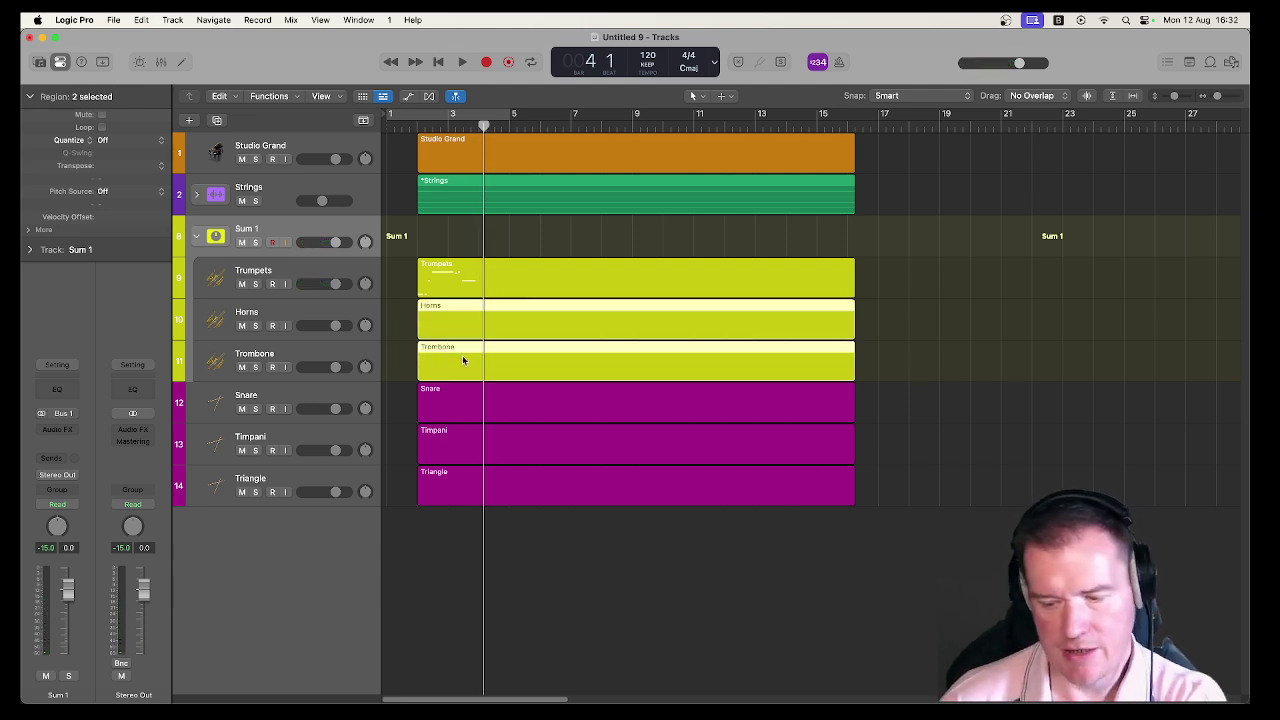
key("Delete")
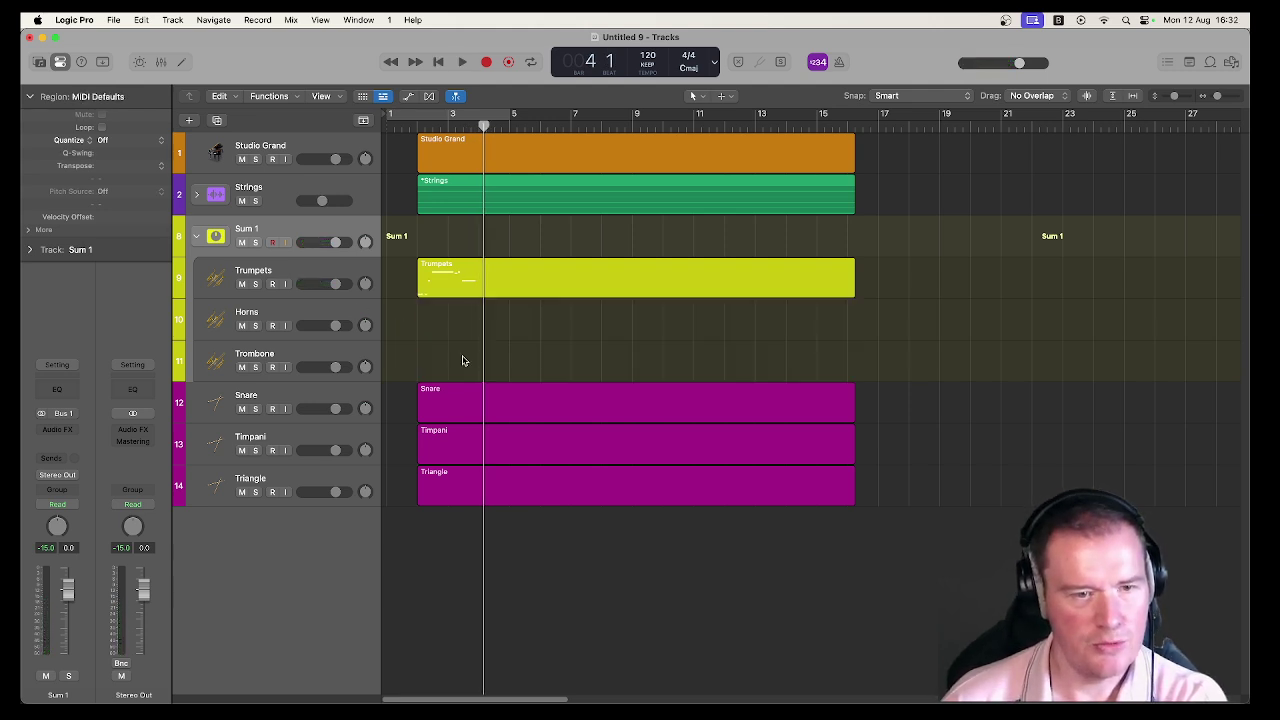
left_click(461, 266)
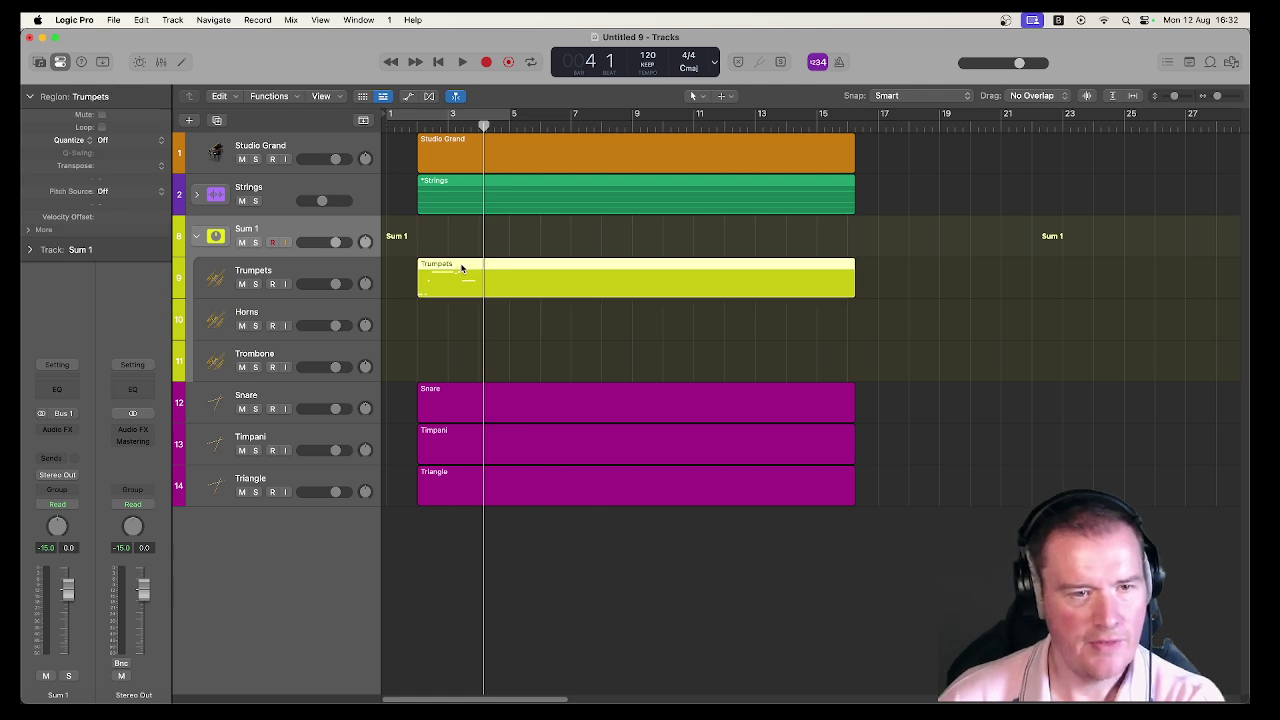
Move the Trumpets region up onto the Sum 1 track and play from bar 2.
left_click_drag(461, 268, 460, 249)
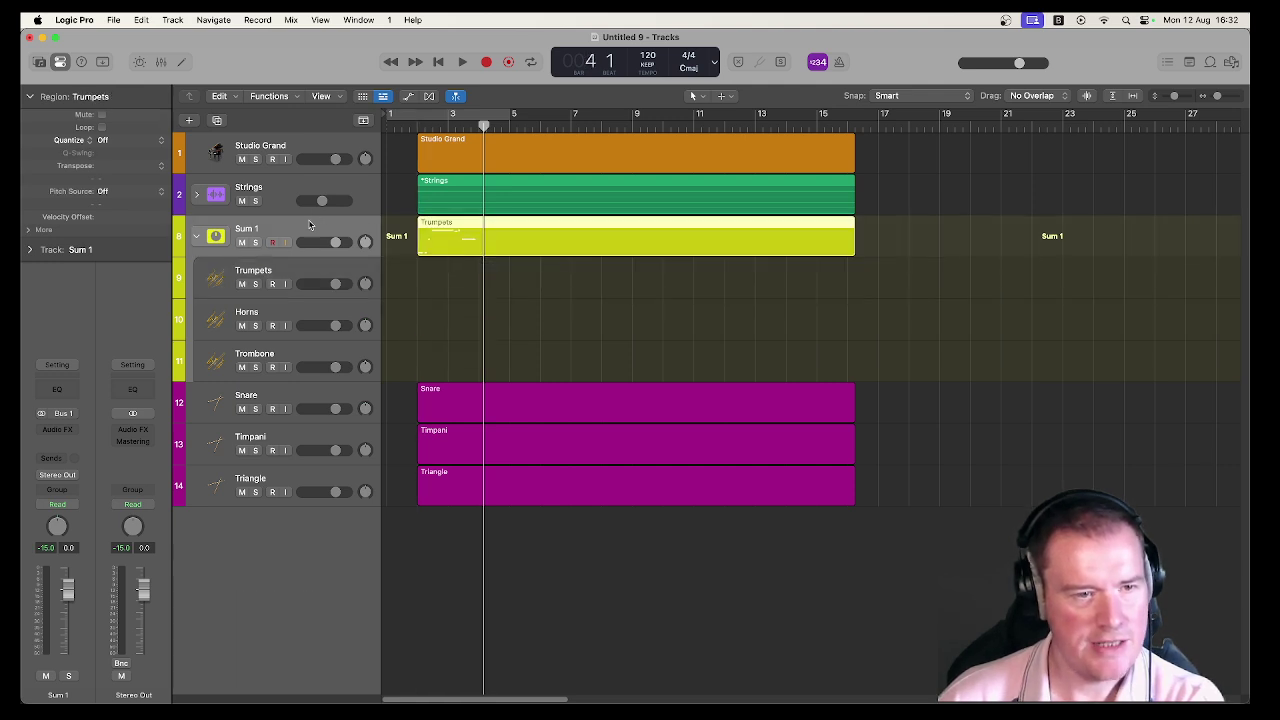
left_click(416, 127)
key("space")
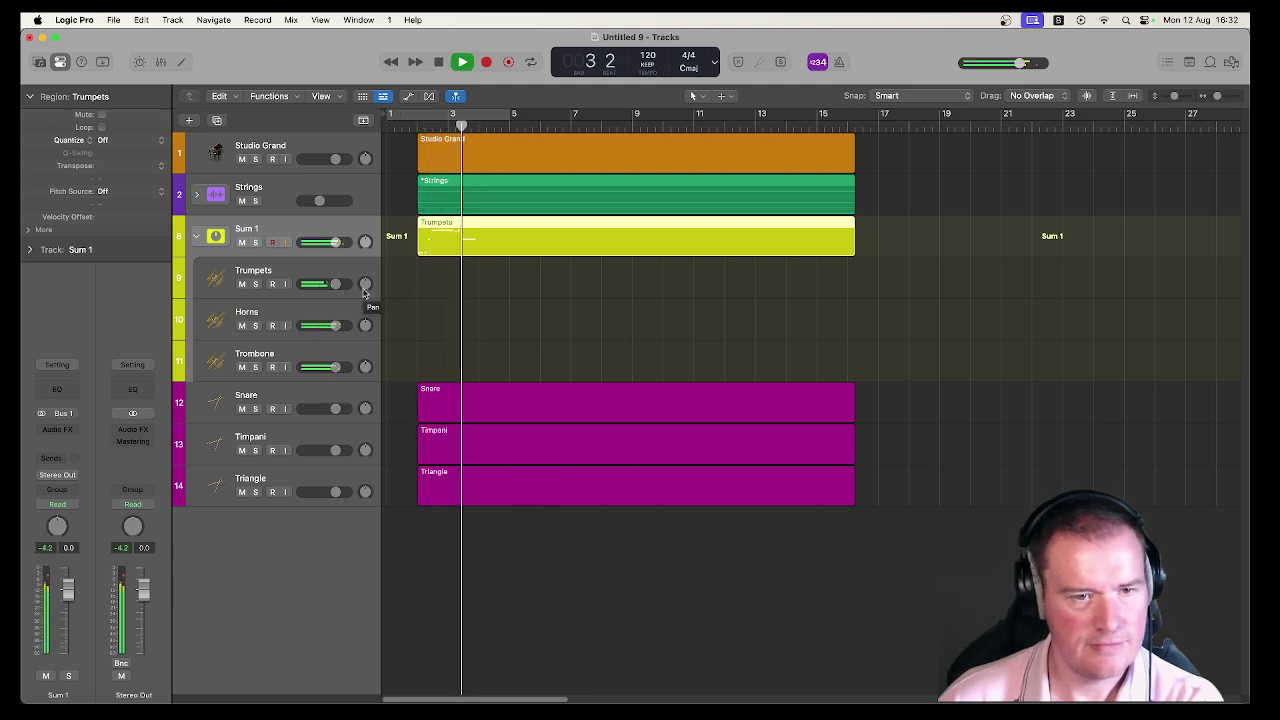
key("space")
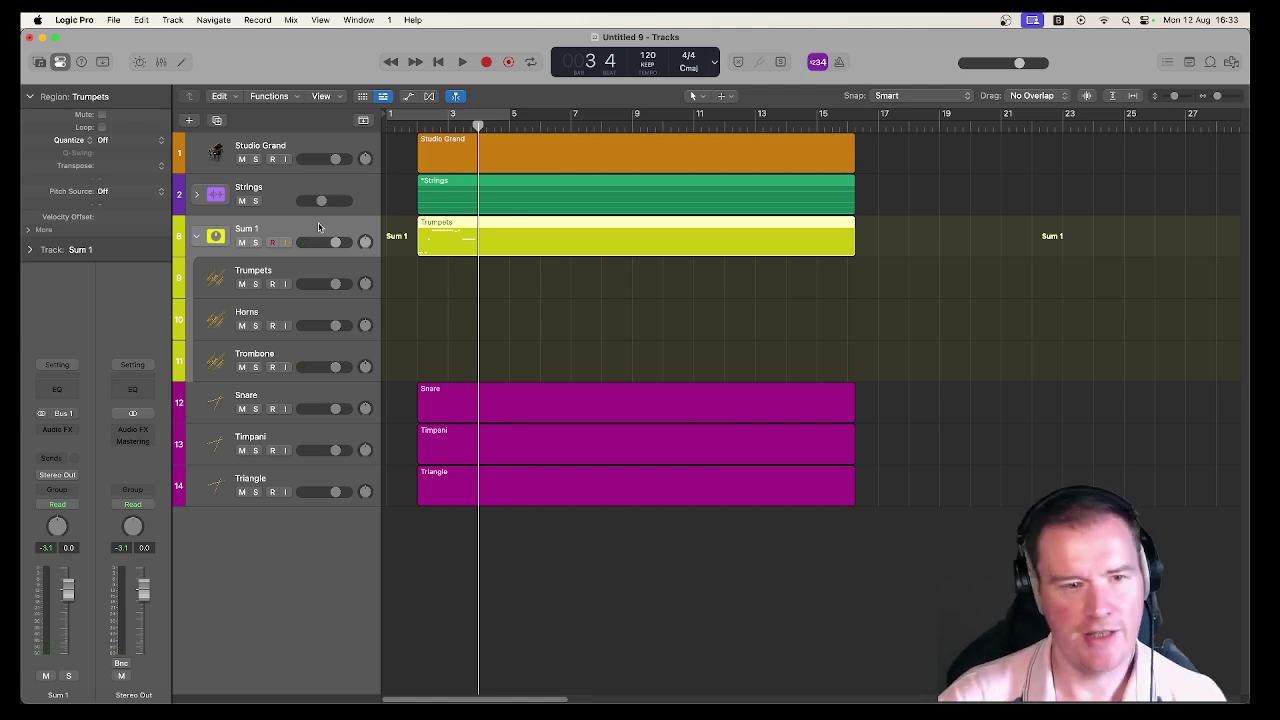
Drag the Trumpets region from the Sum 1 lane down onto the Trumpets track.
left_click_drag(445, 224, 449, 273)
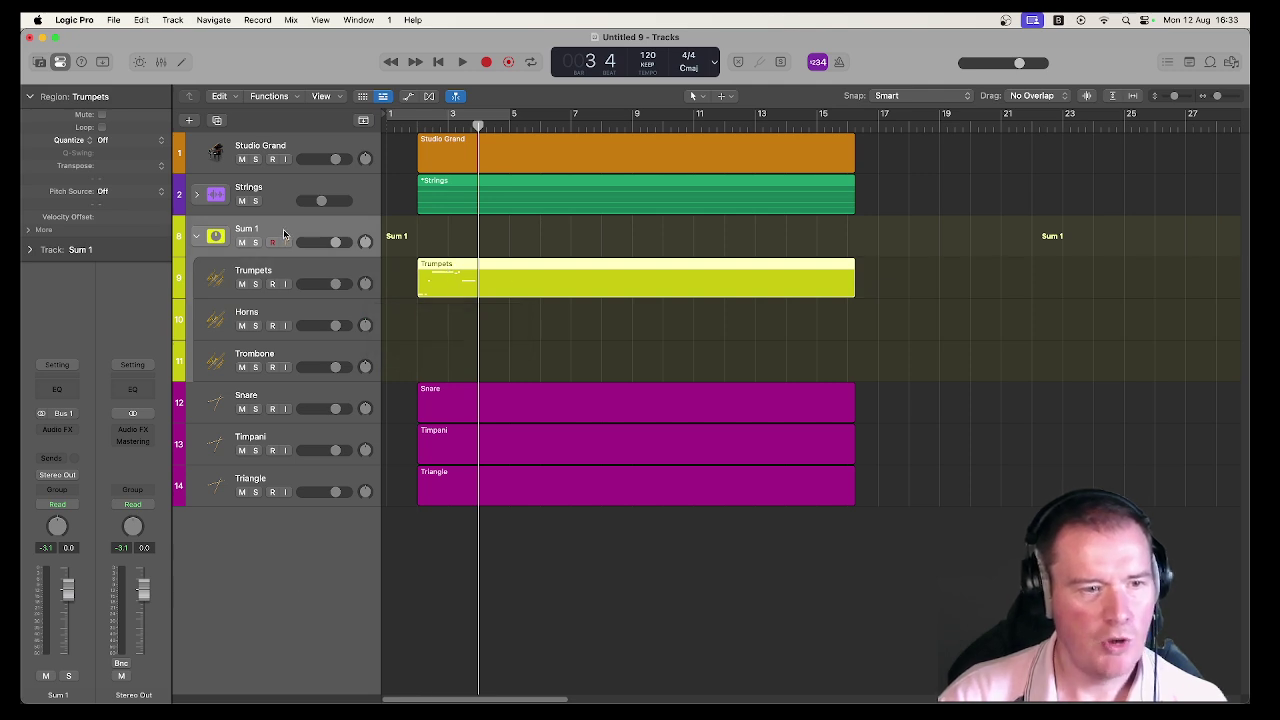